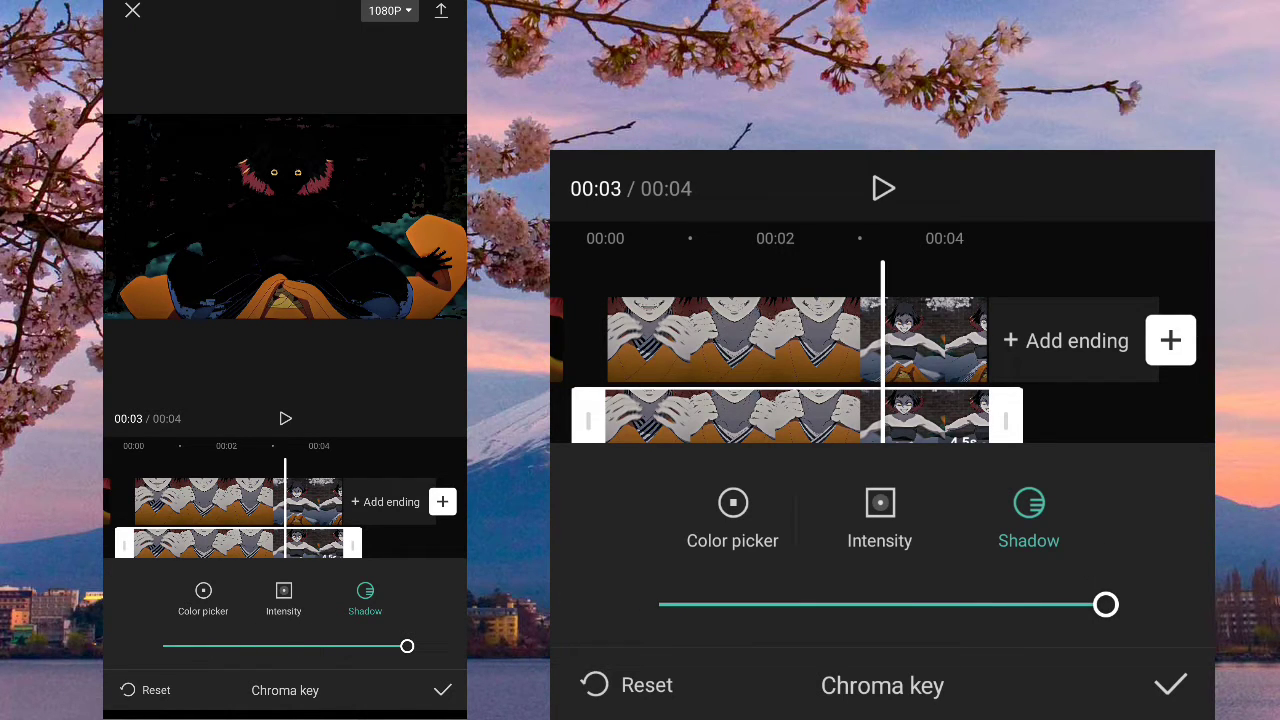
Confirm the overlay's chroma key at intensity 31 and shadow 100
click(1170, 685)
Return to the main toolbar with the overlay clip deselected
click(594, 660)
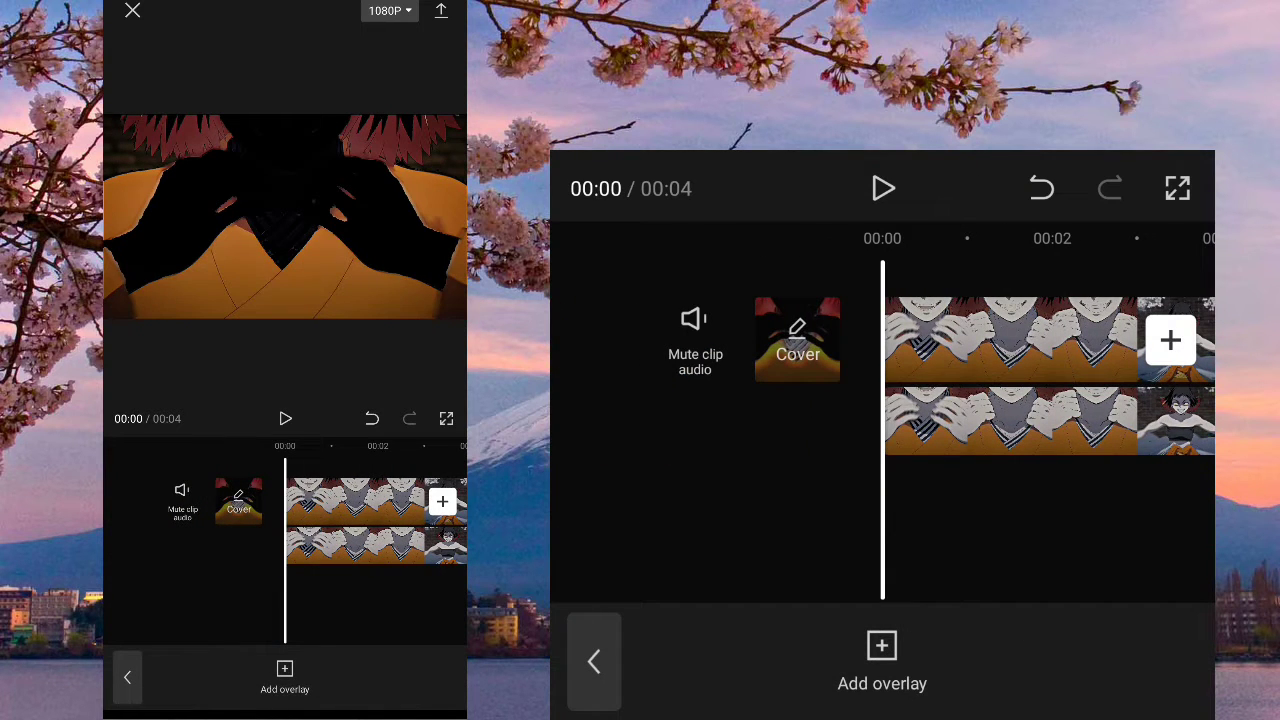
click(1010, 420)
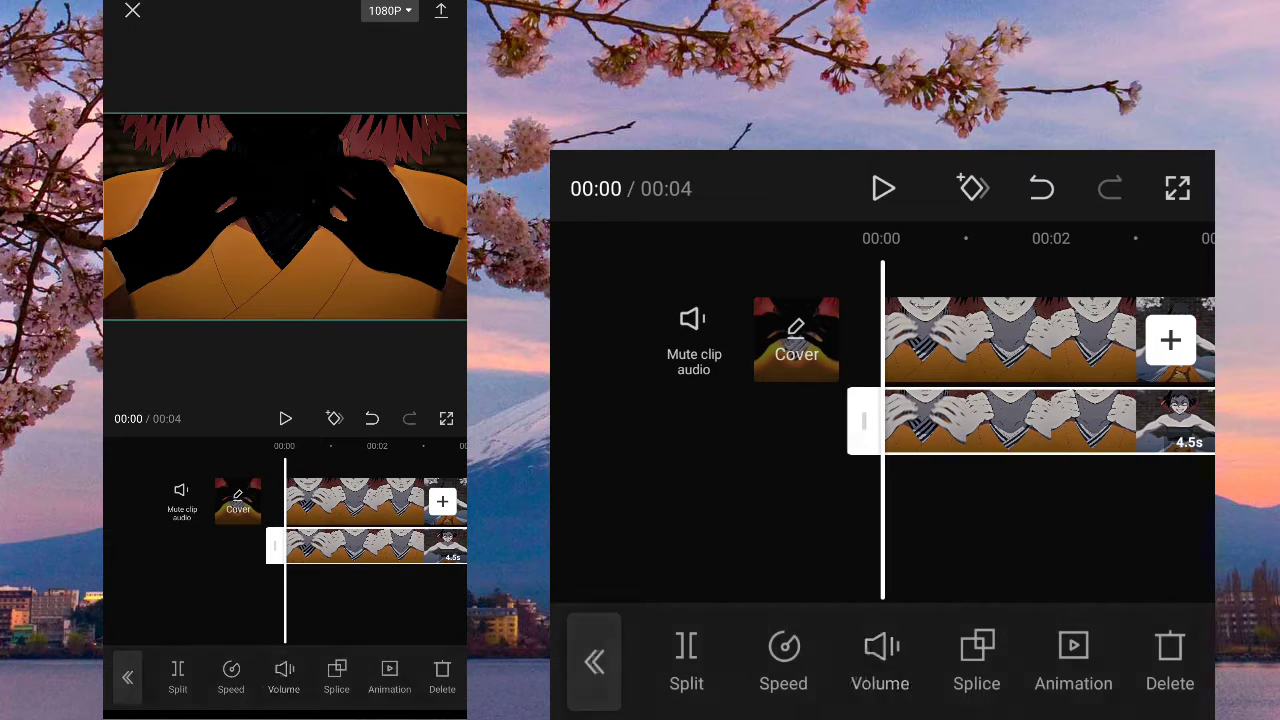
click(1000, 530)
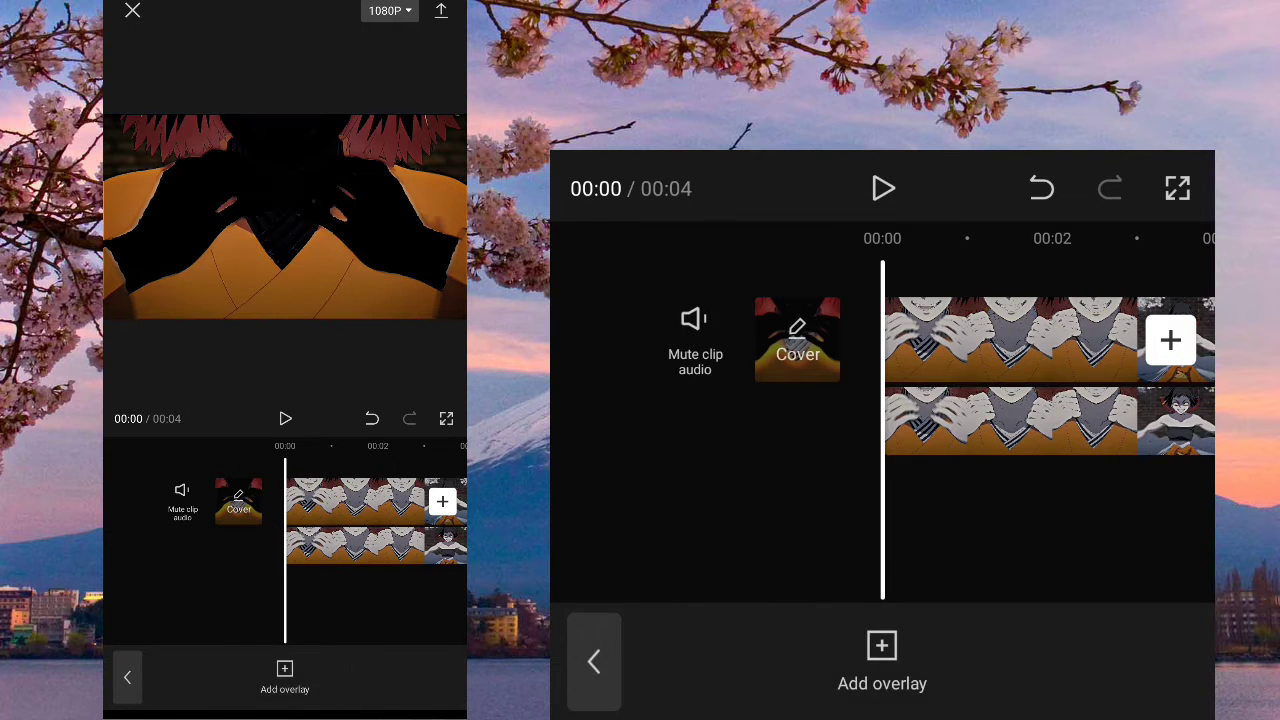
click(594, 660)
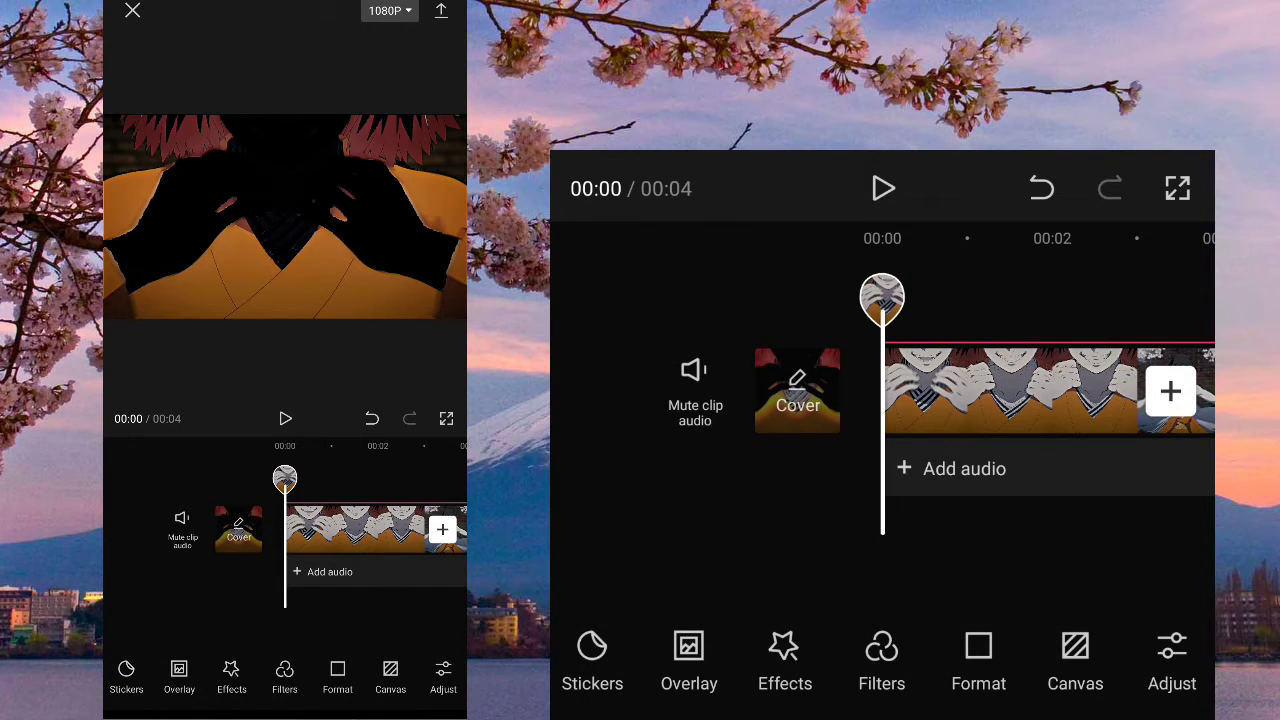
Choose Edge Glow from the Basic video effects
click(784, 660)
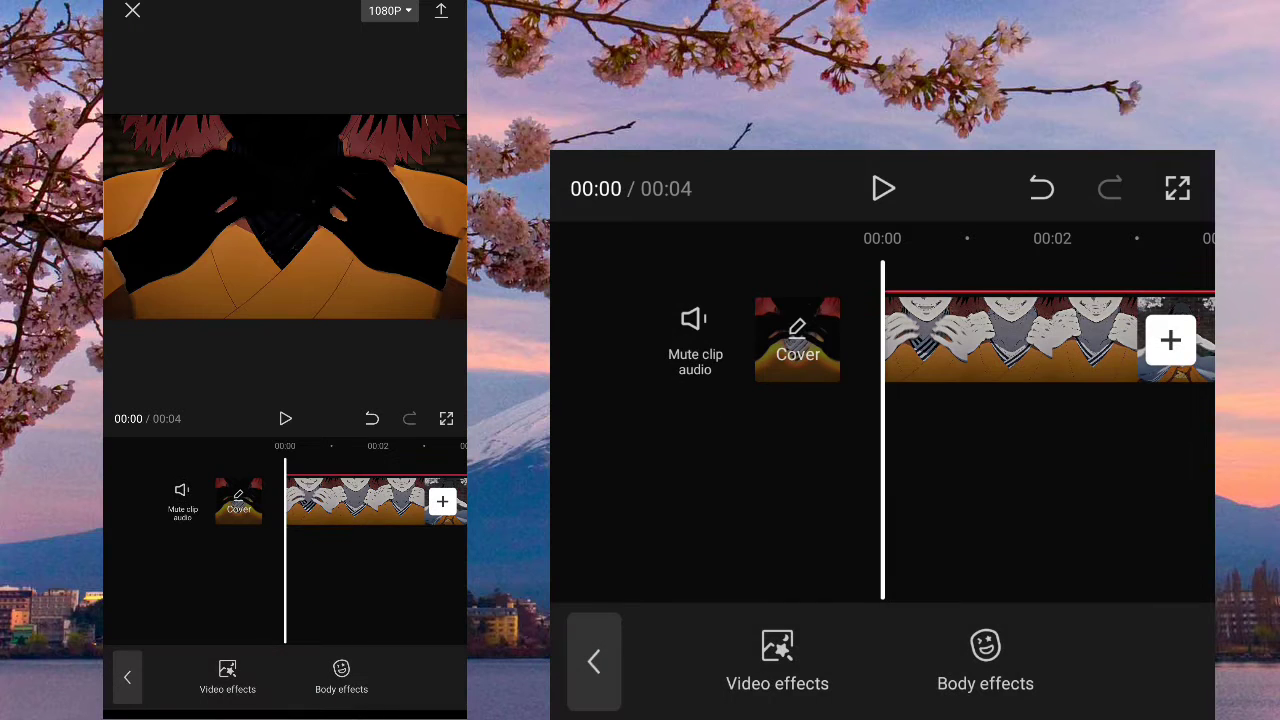
click(777, 660)
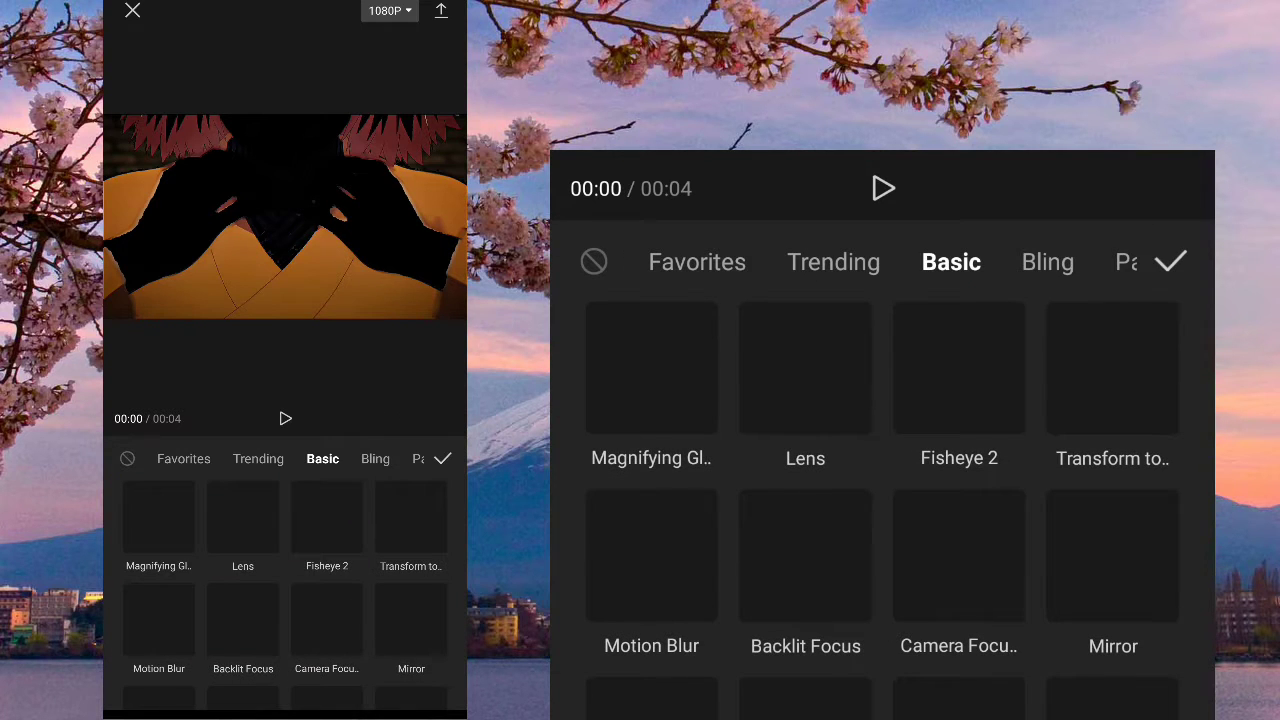
scroll(882, 490, down, 1)
scroll(882, 490, down, 2)
scroll(882, 490, down, 2)
scroll(882, 490, down, 2)
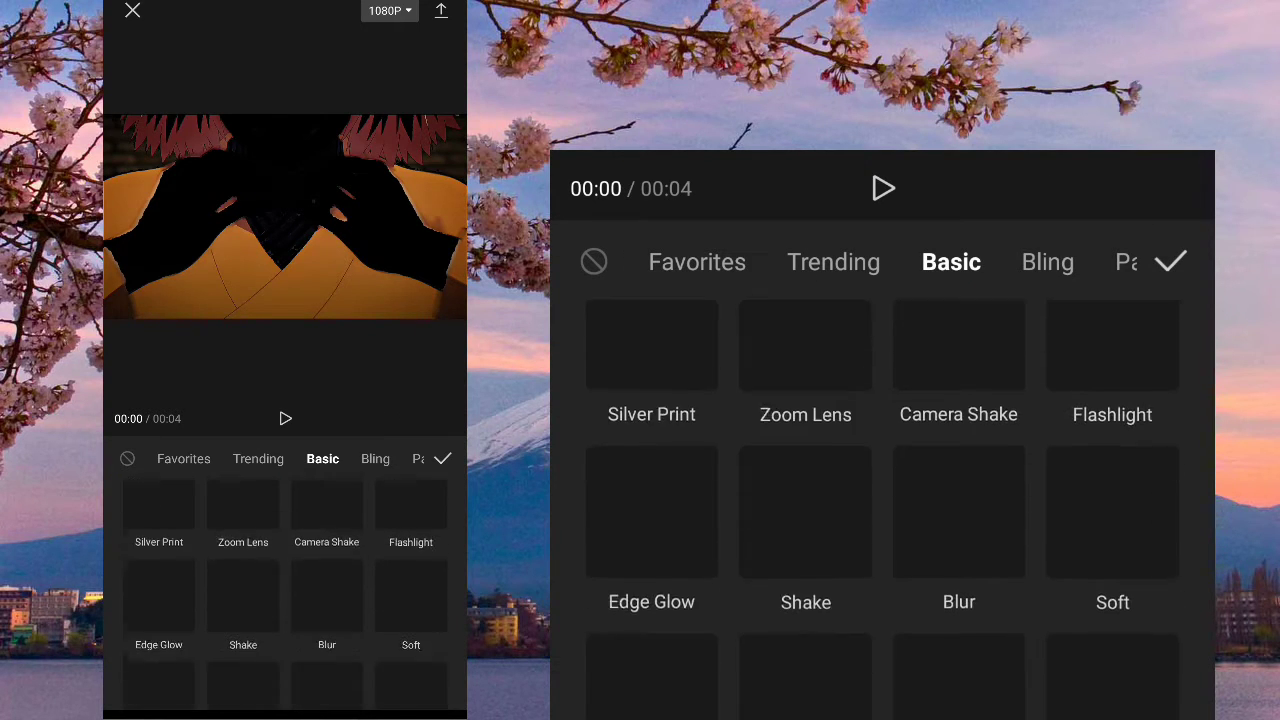
click(651, 495)
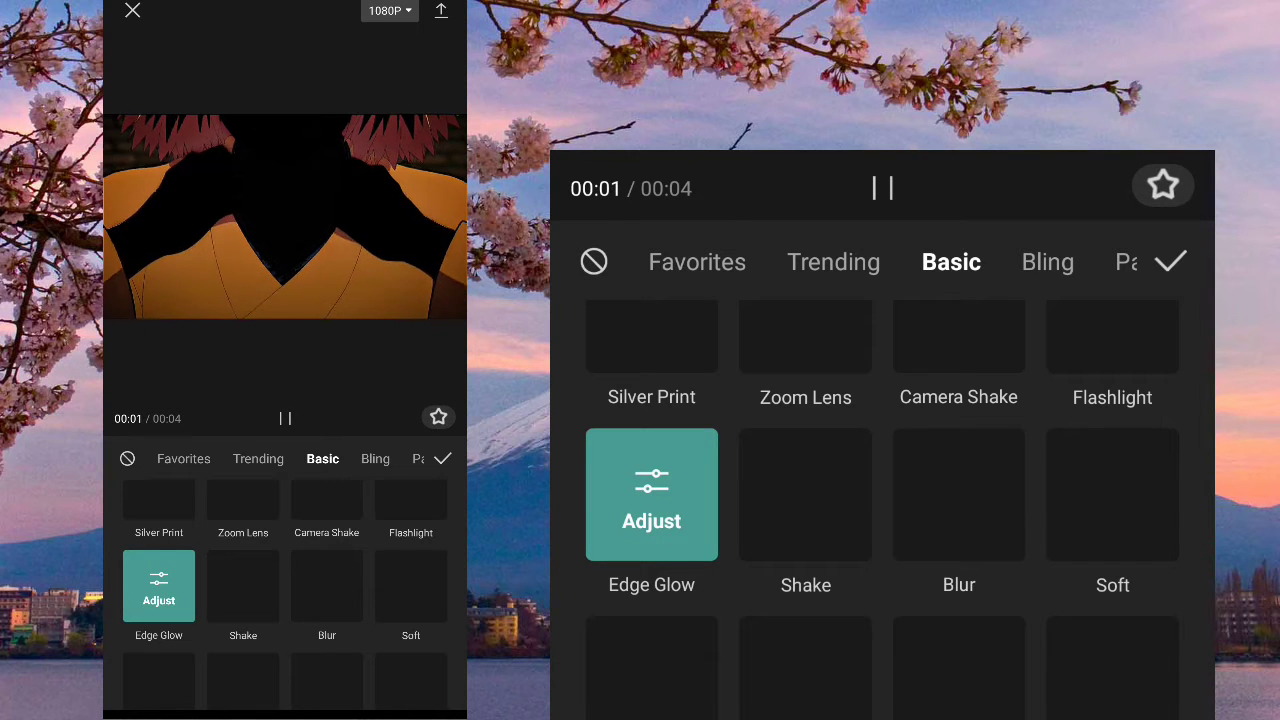
Add the Edge Glow effect and select its effect track
click(1170, 261)
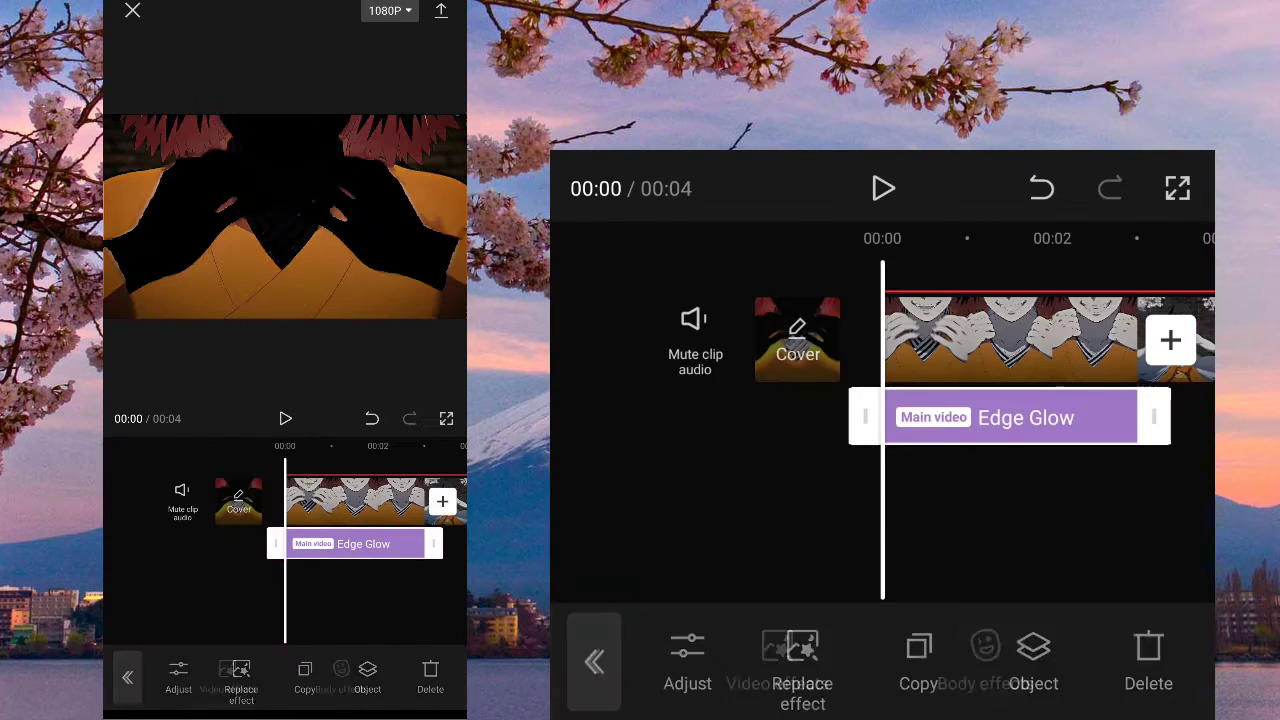
click(594, 660)
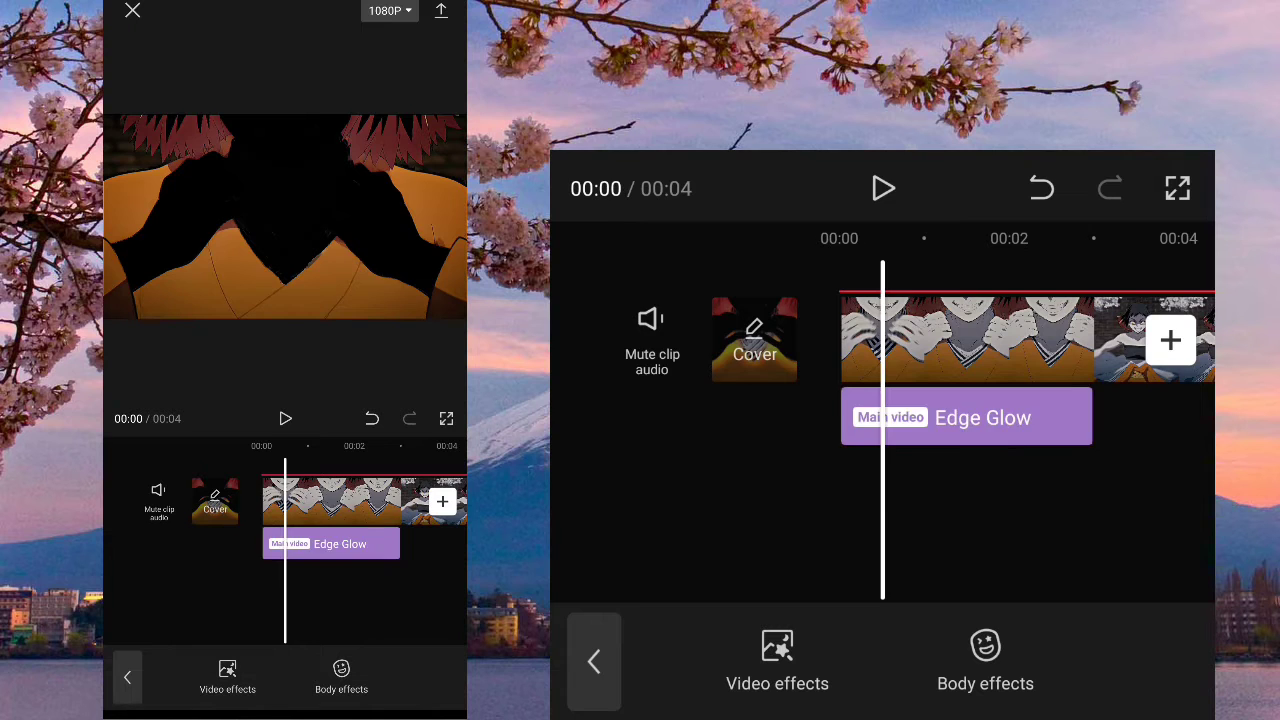
drag(1000, 418, 868, 418)
click(850, 418)
drag(1000, 520, 790, 520)
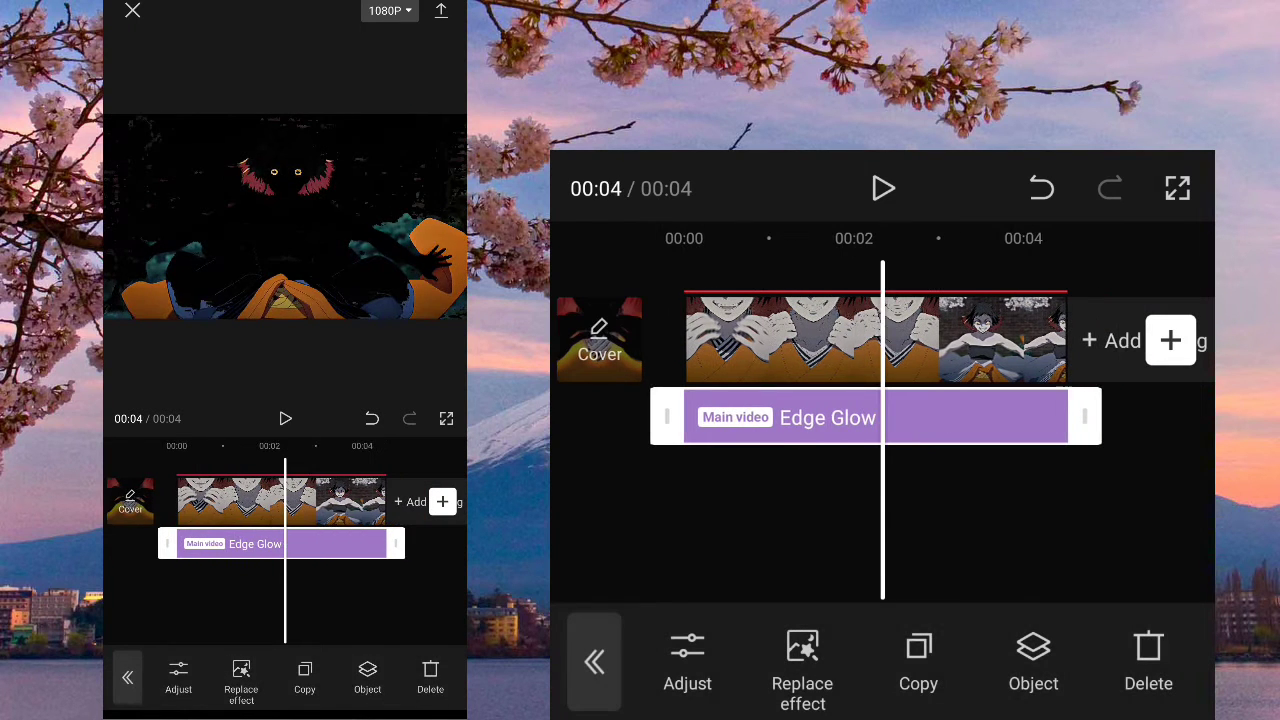
click(800, 520)
drag(700, 520, 950, 520)
click(940, 418)
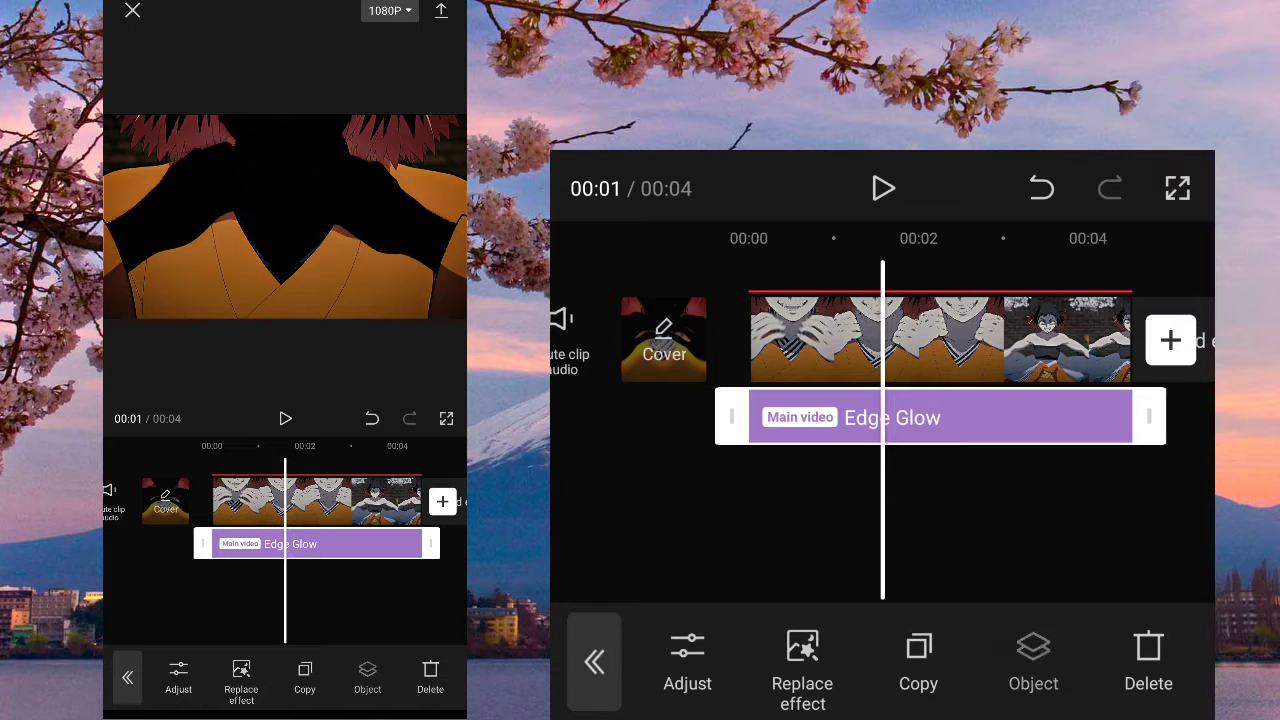
Retarget the Edge Glow effect from the main video to the overlay
click(1033, 660)
click(783, 503)
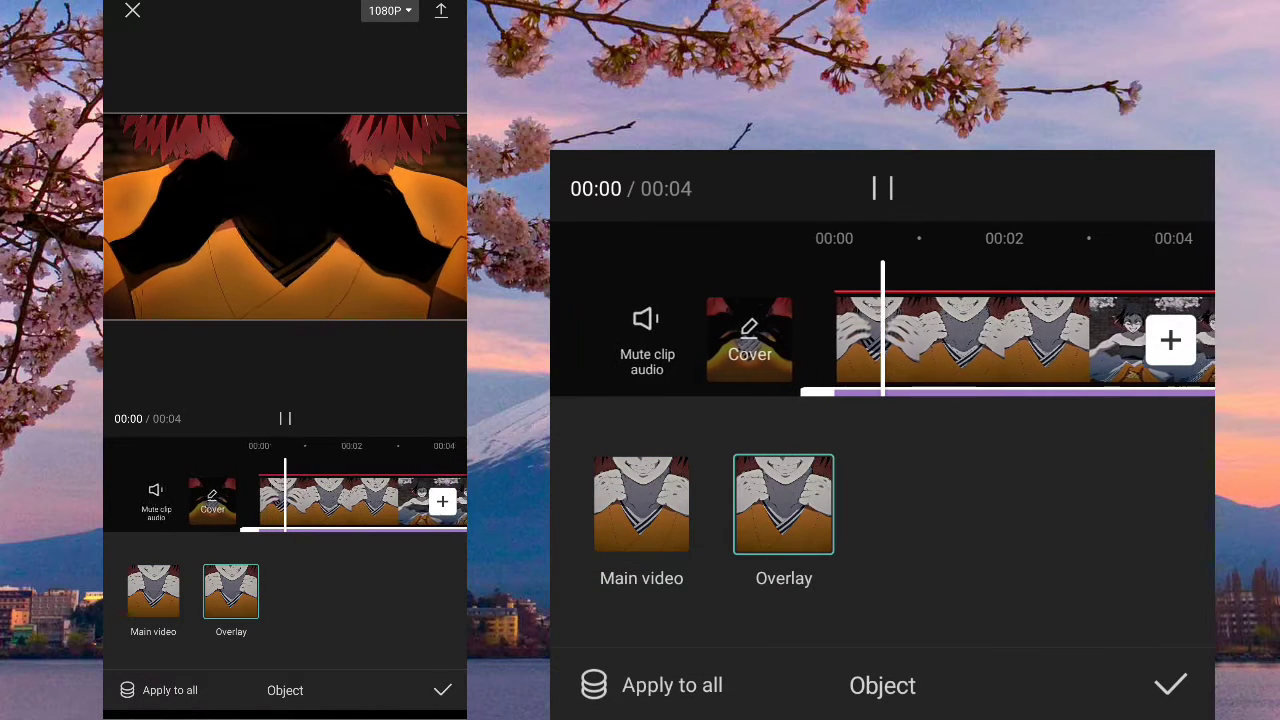
click(1170, 685)
click(594, 660)
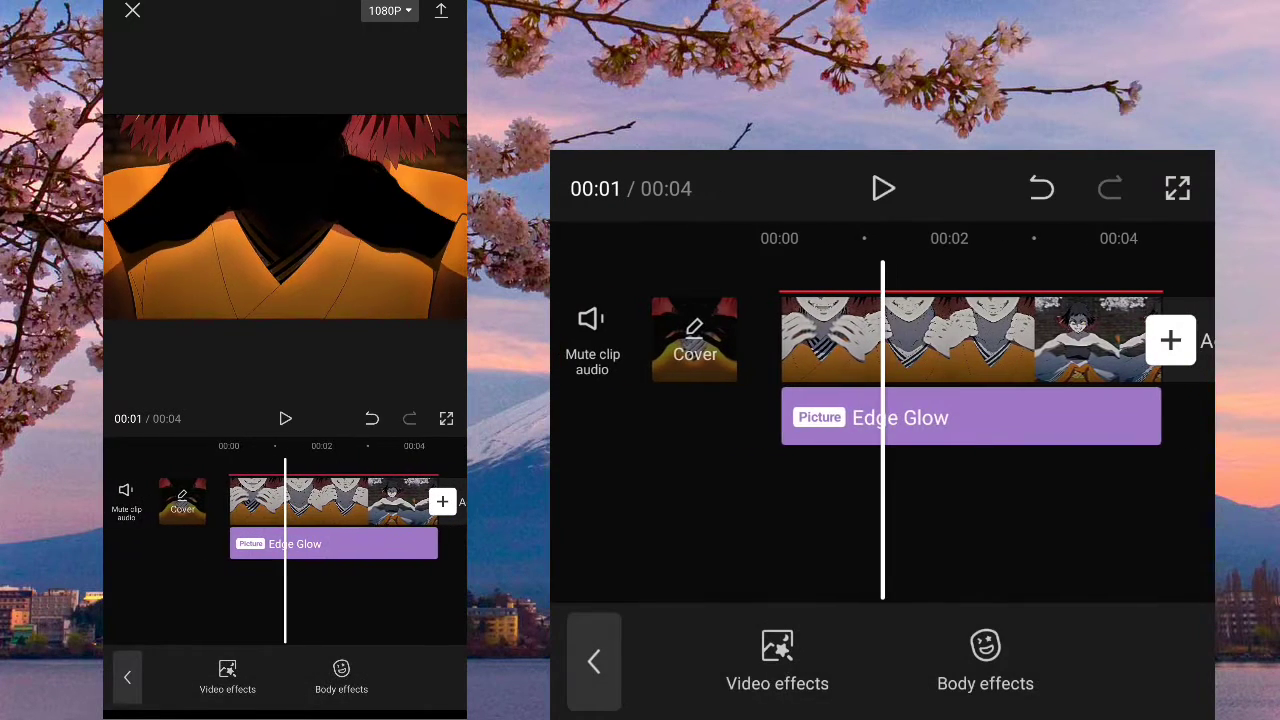
Raise Edge Glow's glow strength to 100
click(687, 660)
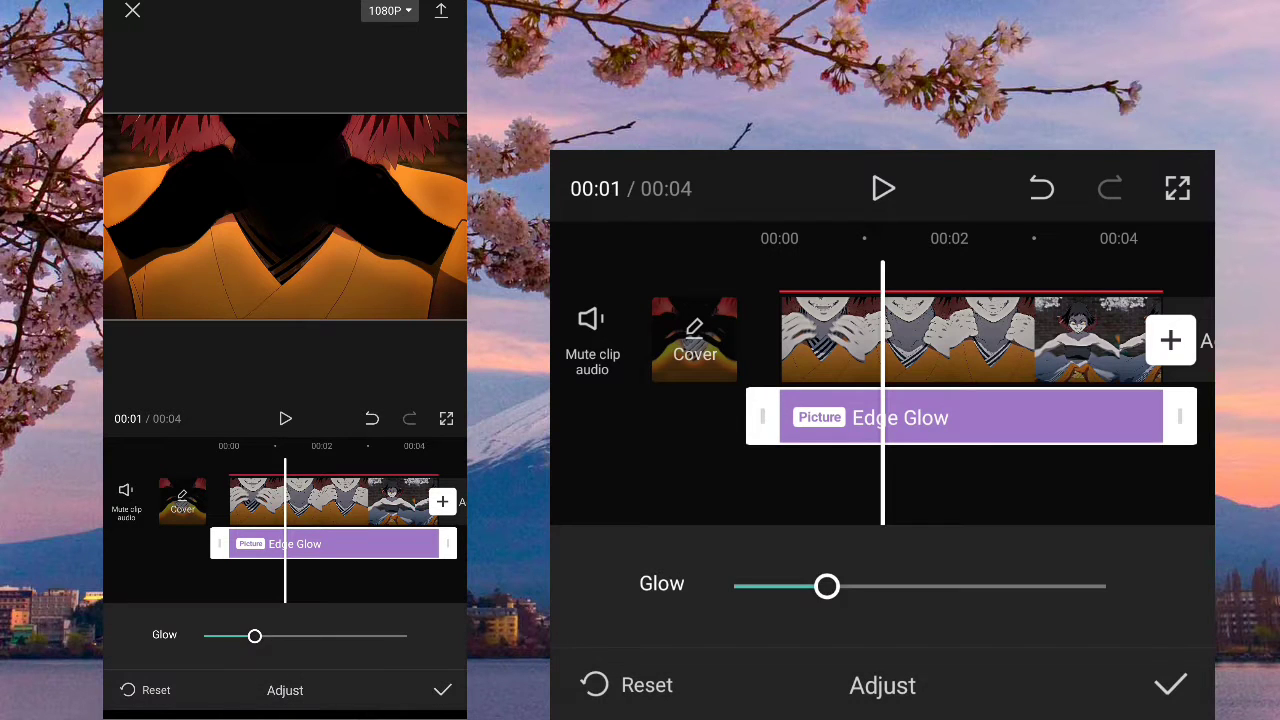
drag(826, 583, 1105, 585)
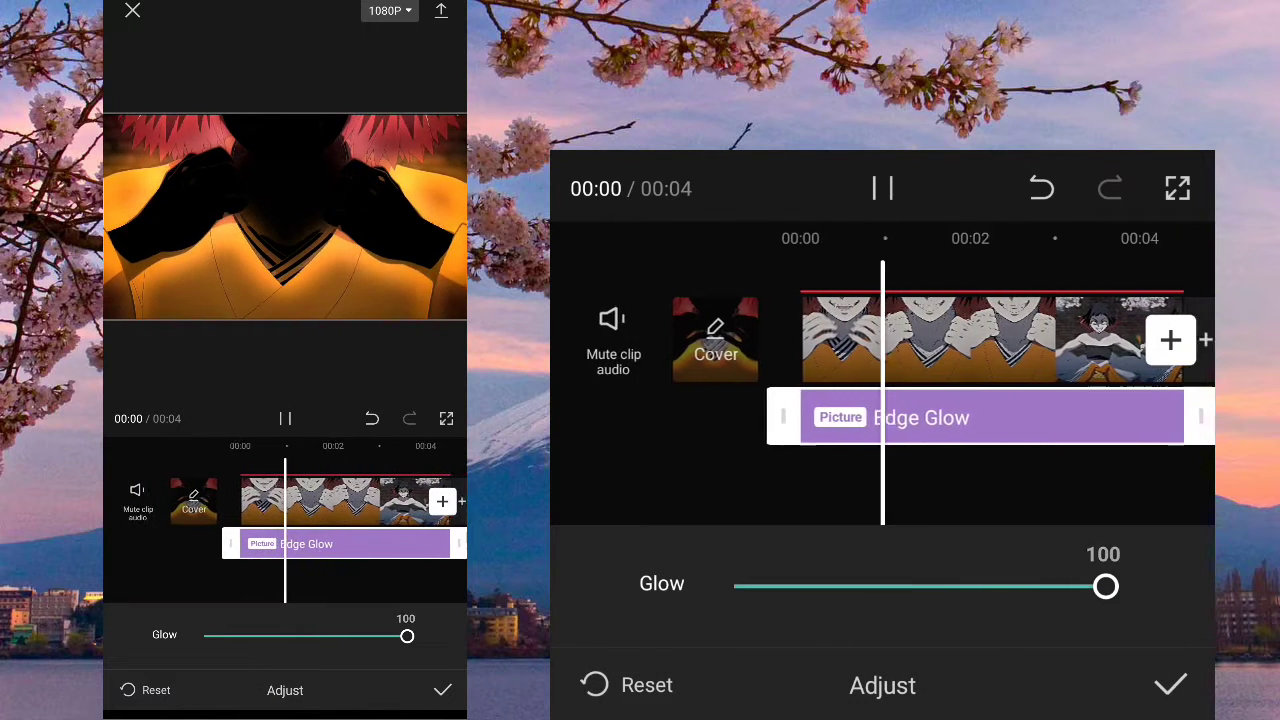
click(1170, 685)
click(594, 660)
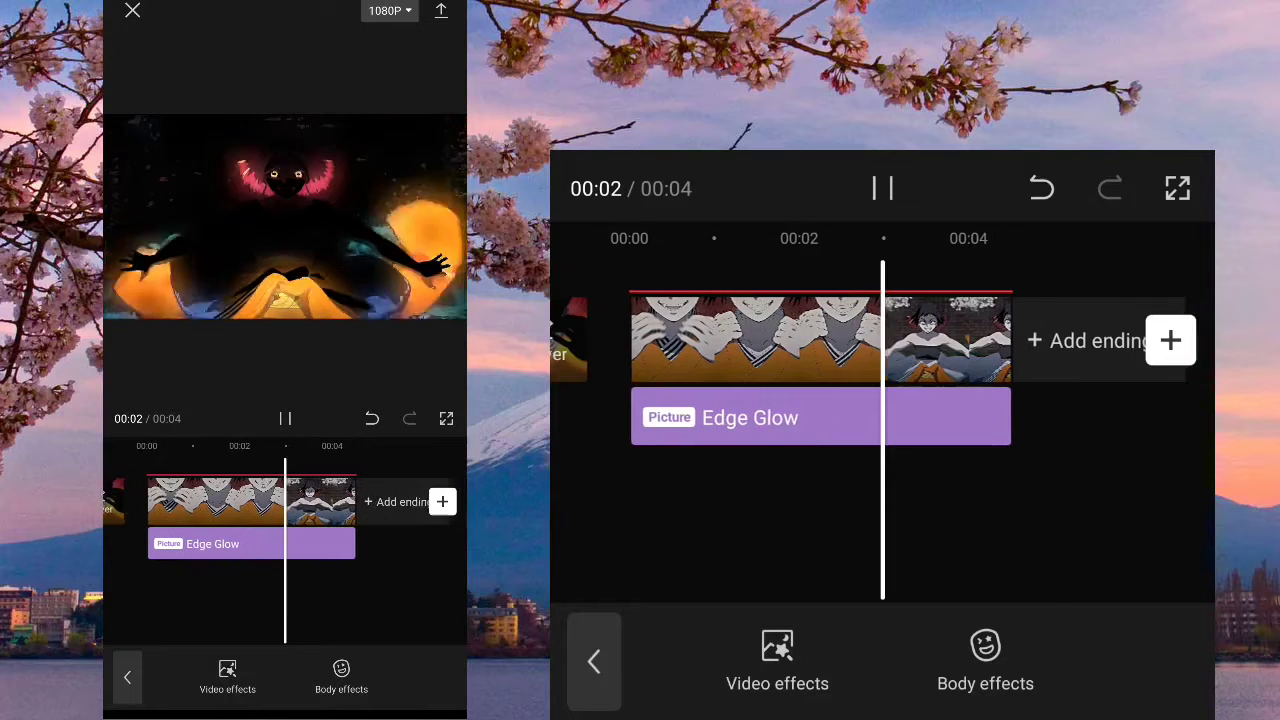
Add a second Edge Glow effect from the video effects
drag(700, 340, 966, 340)
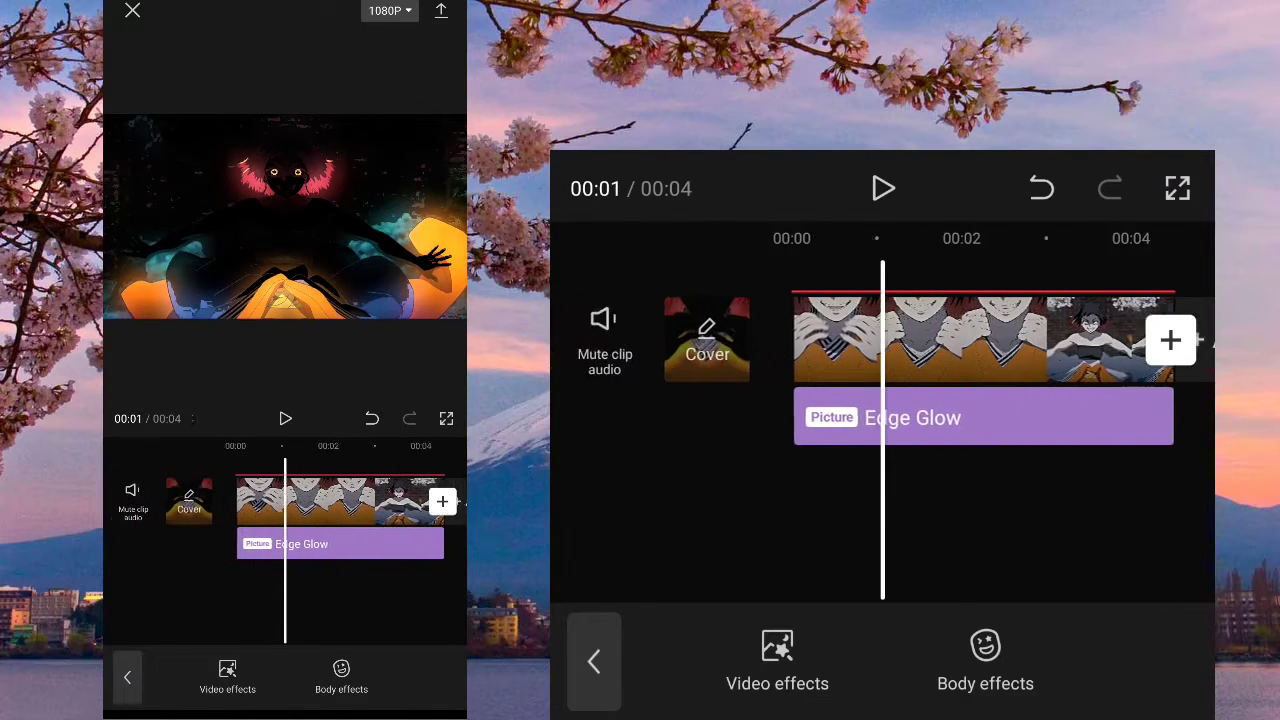
click(1000, 417)
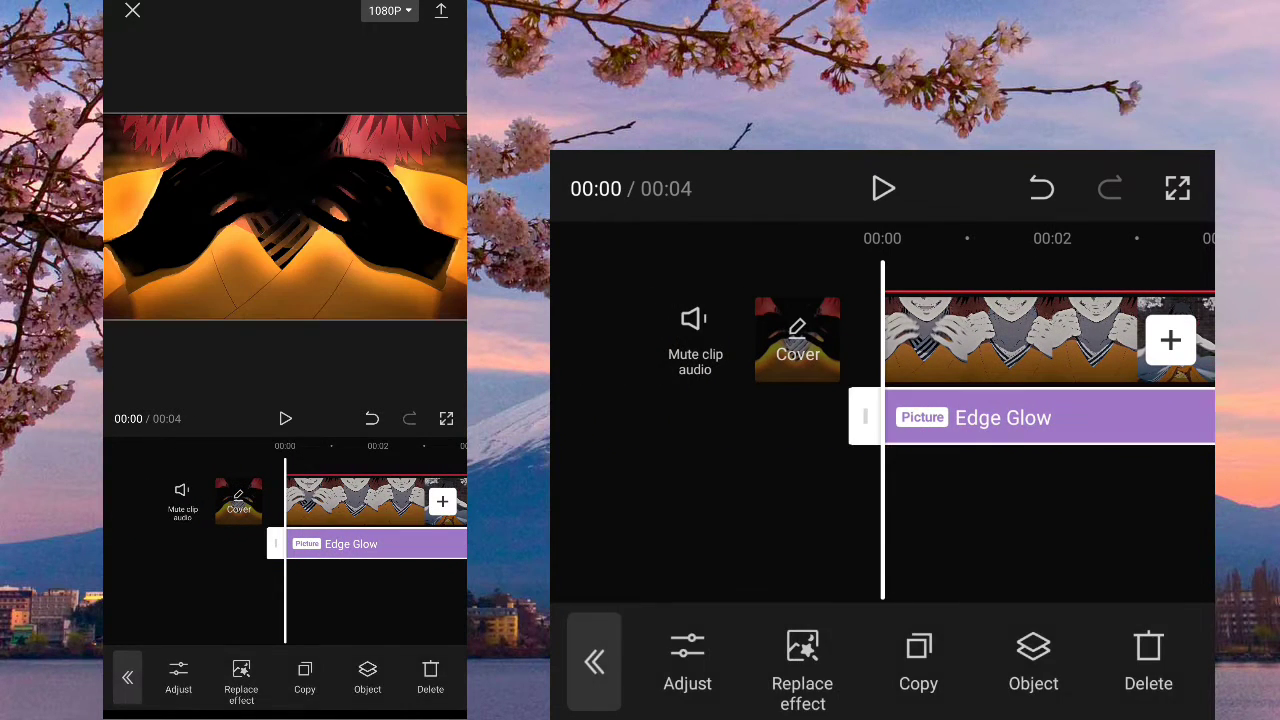
click(594, 660)
click(777, 660)
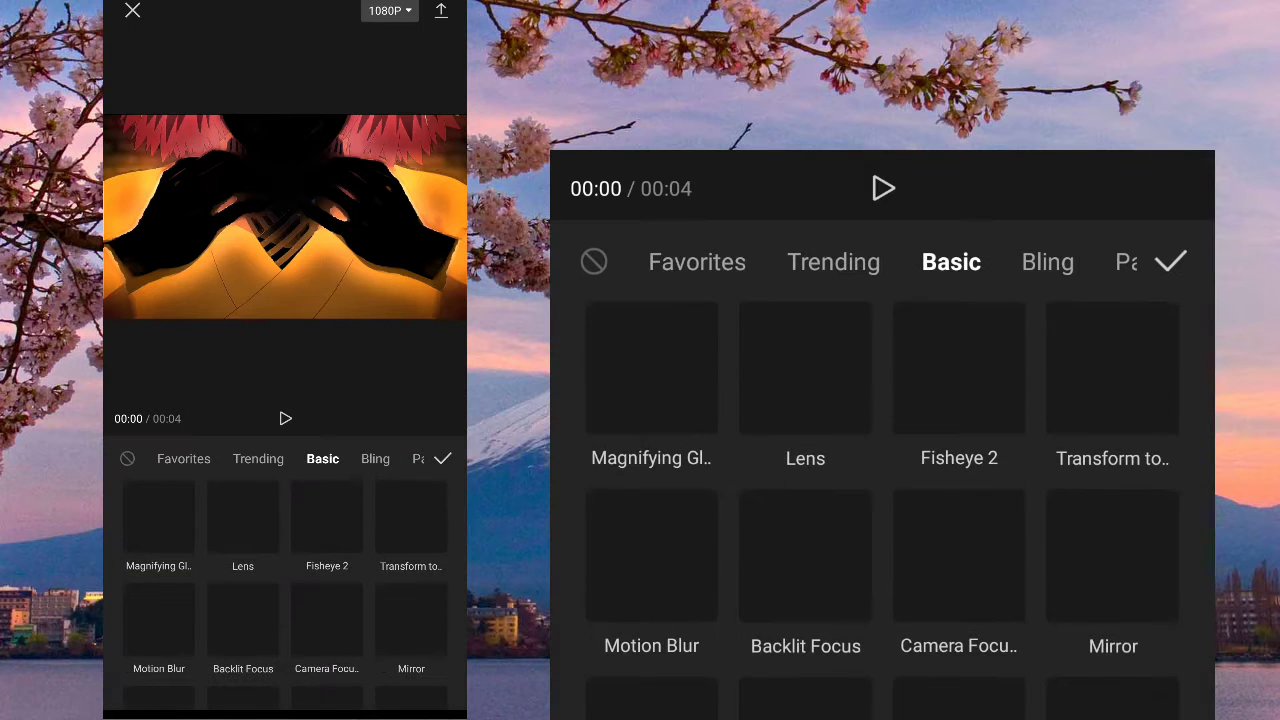
scroll(882, 500, down, 5)
click(651, 566)
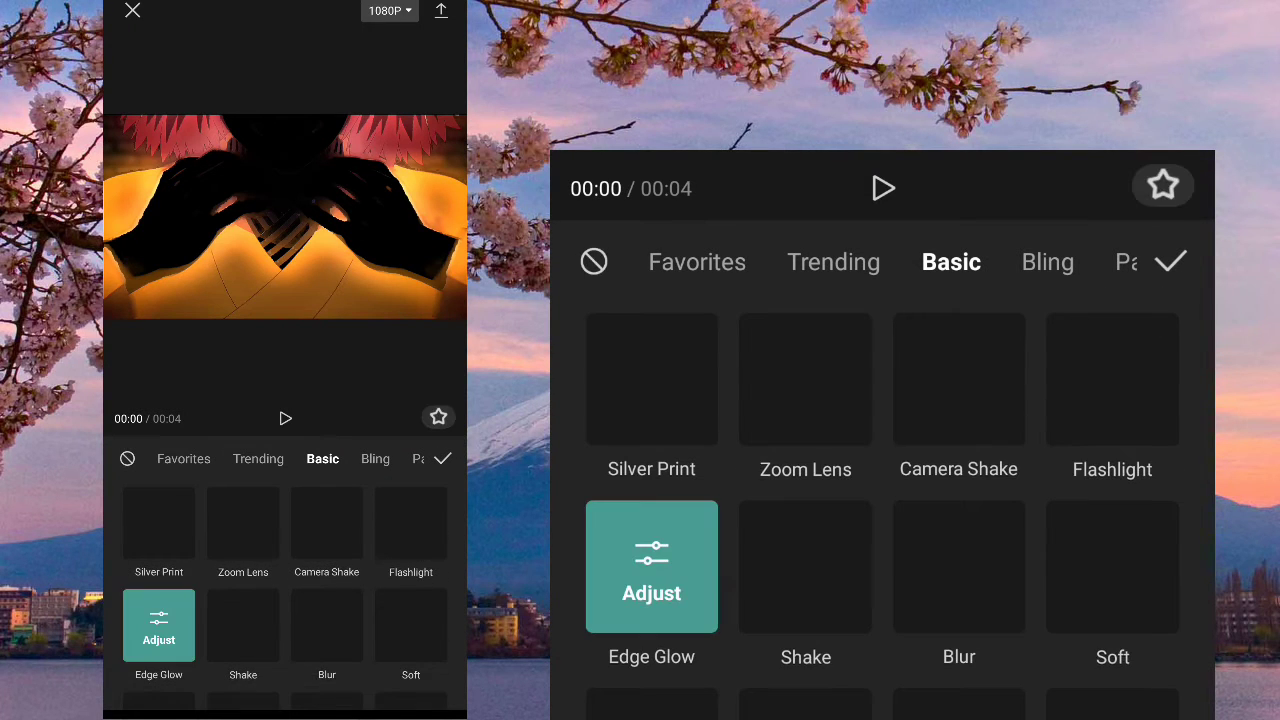
click(1170, 261)
click(594, 660)
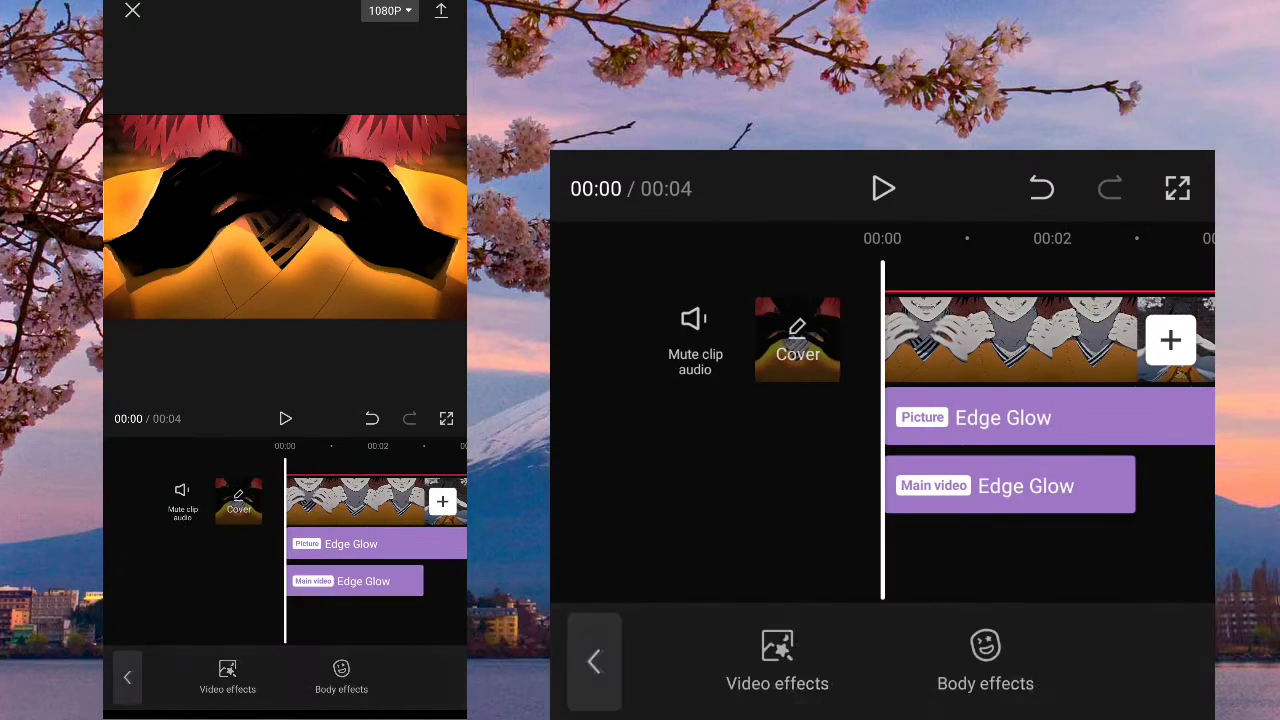
Retarget the lower Edge Glow effect to the overlay layer
drag(980, 340, 883, 340)
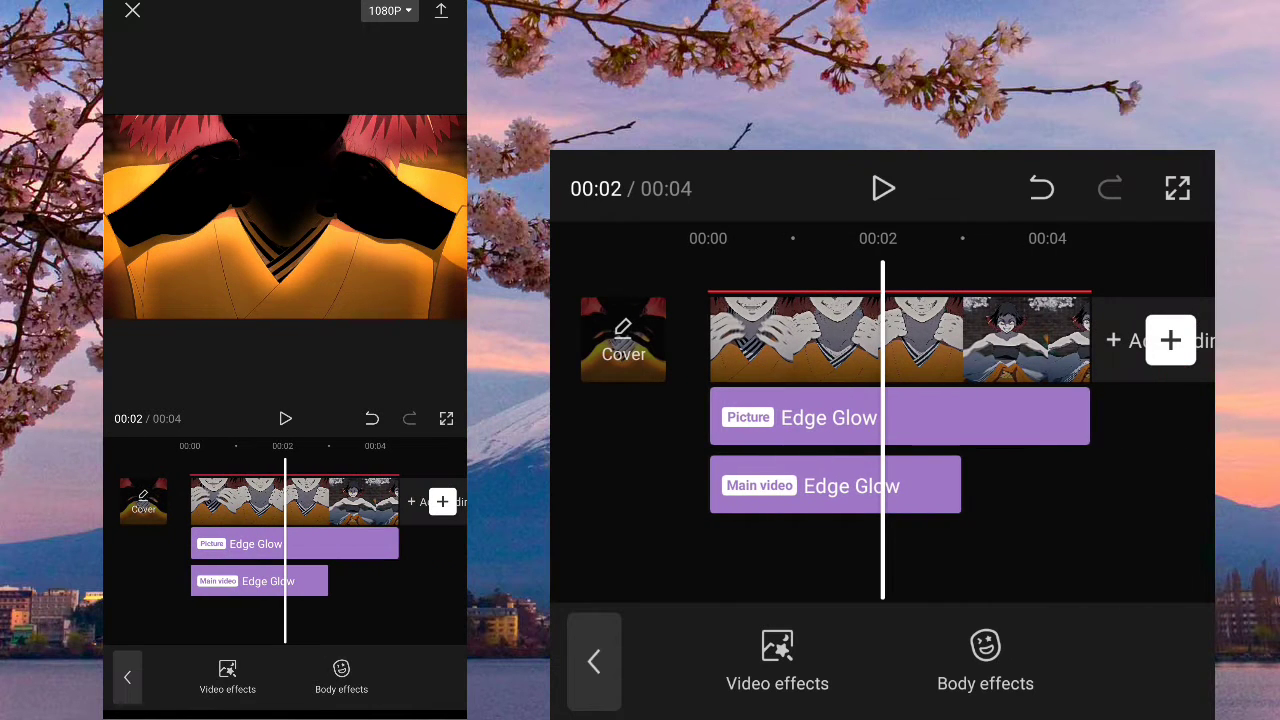
click(851, 485)
mouse_move(960, 340)
mouse_down()
mouse_move(875, 340)
mouse_move(1055, 340)
mouse_up()
click(1000, 560)
click(900, 485)
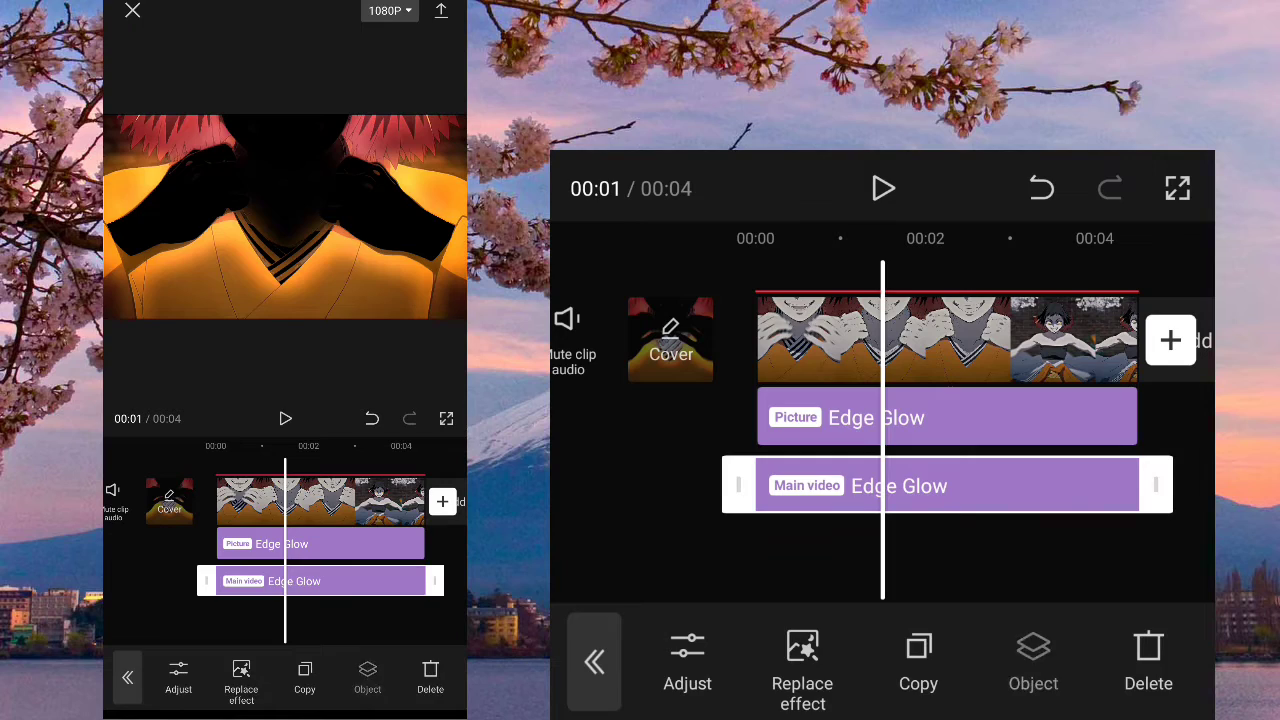
click(1033, 660)
click(806, 508)
click(1169, 686)
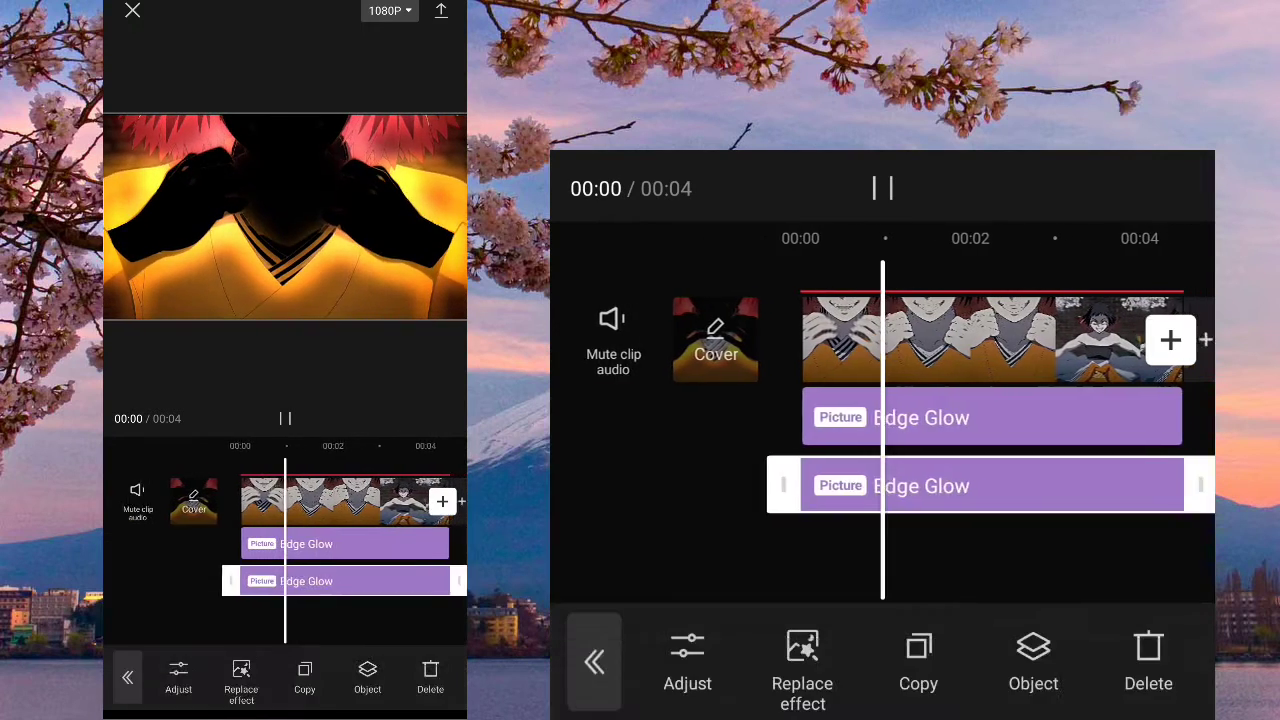
Raise the second Edge Glow's glow strength to 100
click(687, 660)
drag(826, 586, 1105, 586)
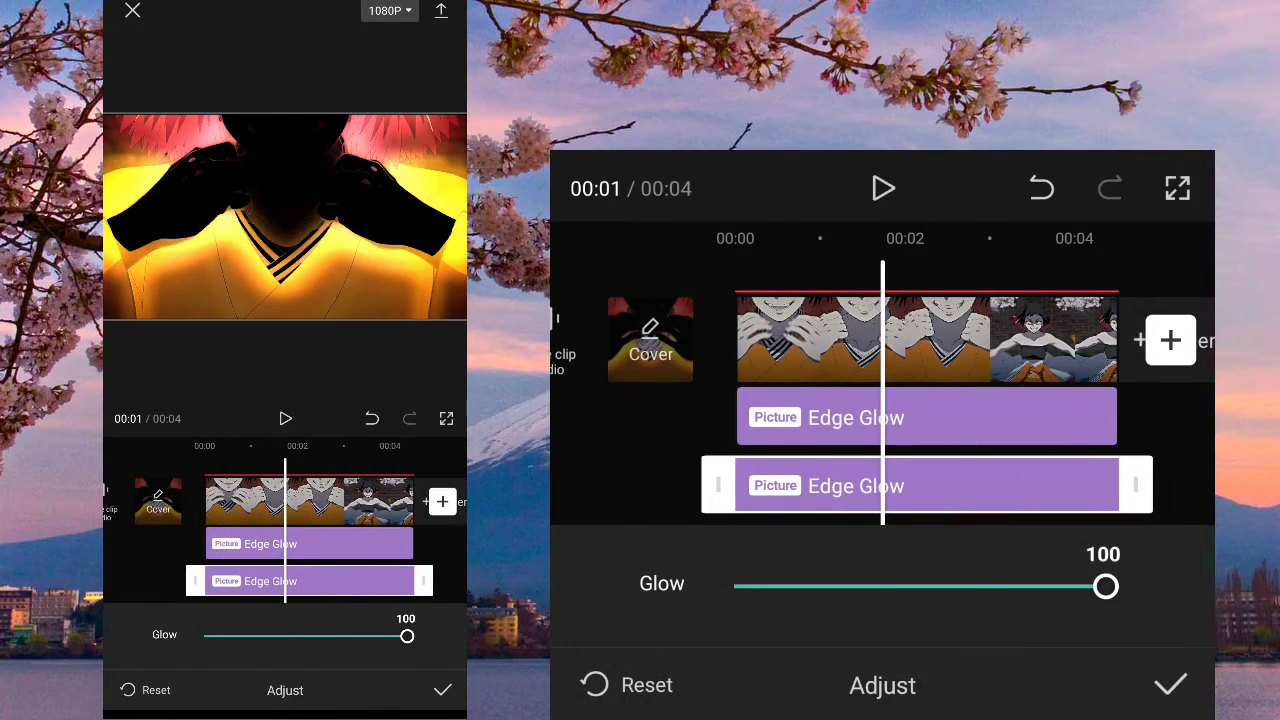
click(1169, 686)
click(594, 660)
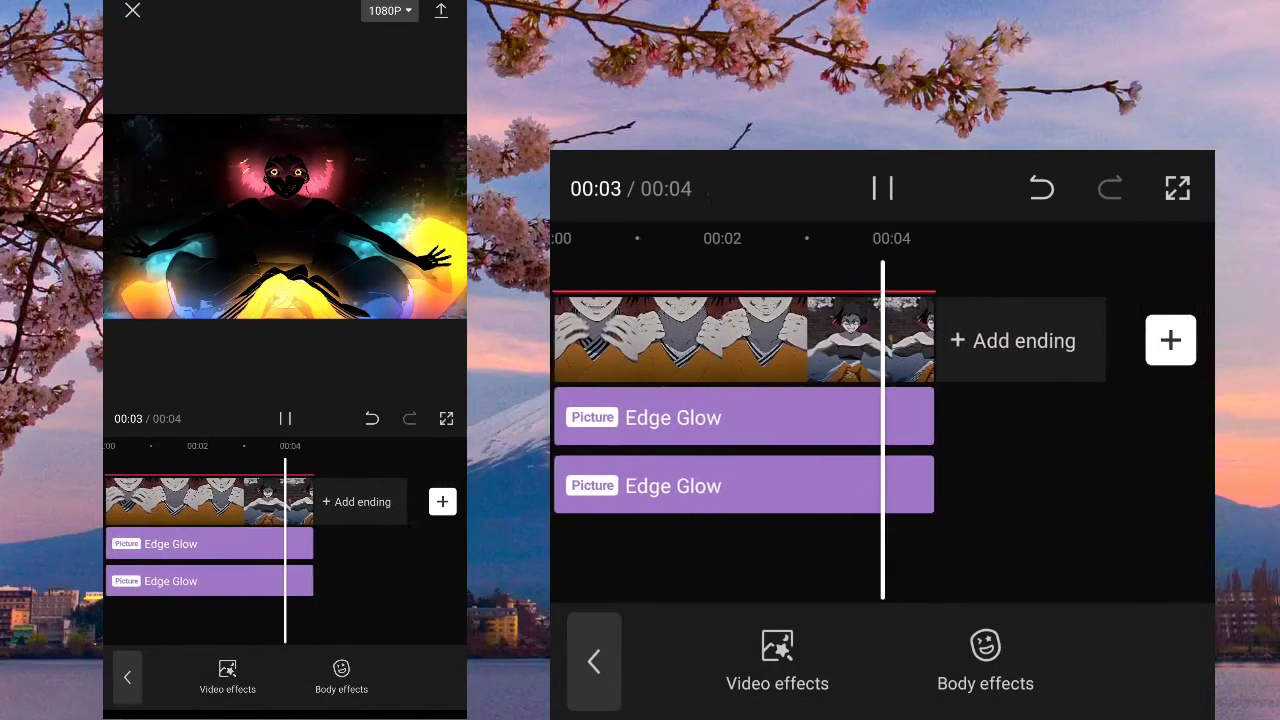
Add the Basic Soft video effect at the clip start
drag(700, 340, 910, 340)
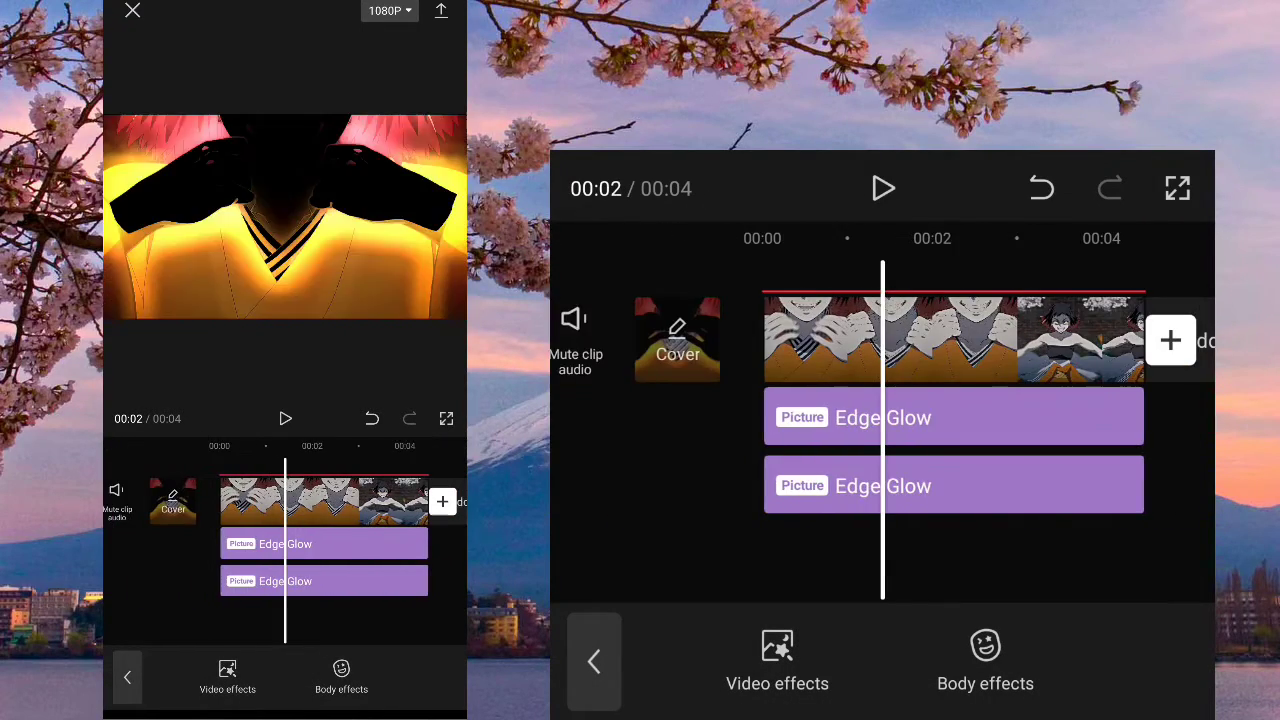
drag(760, 340, 880, 340)
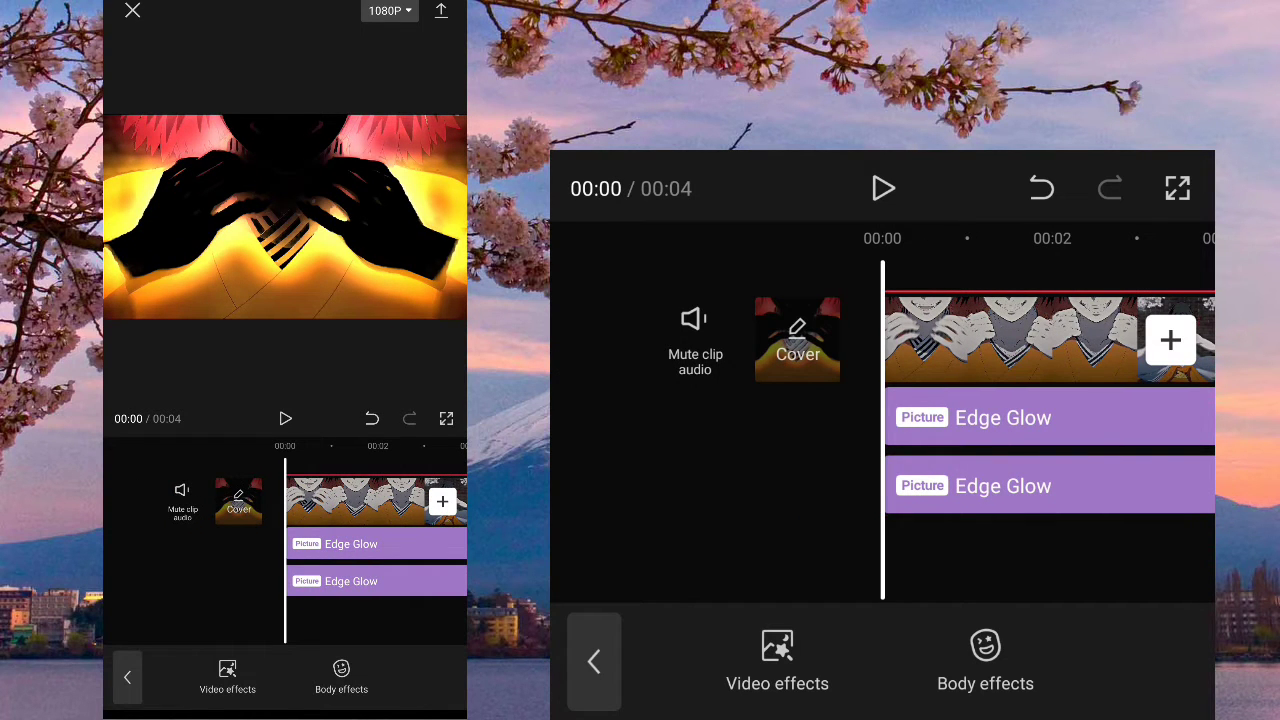
click(777, 660)
scroll(882, 500, down, 5)
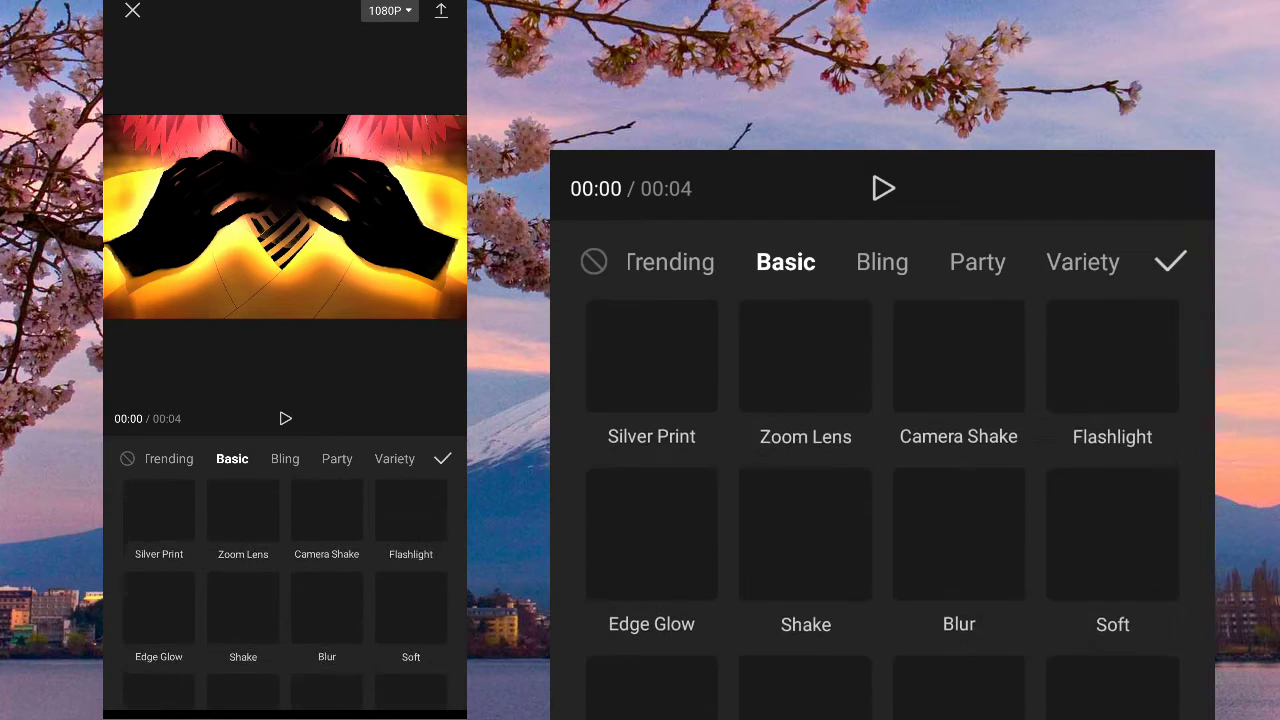
click(1112, 450)
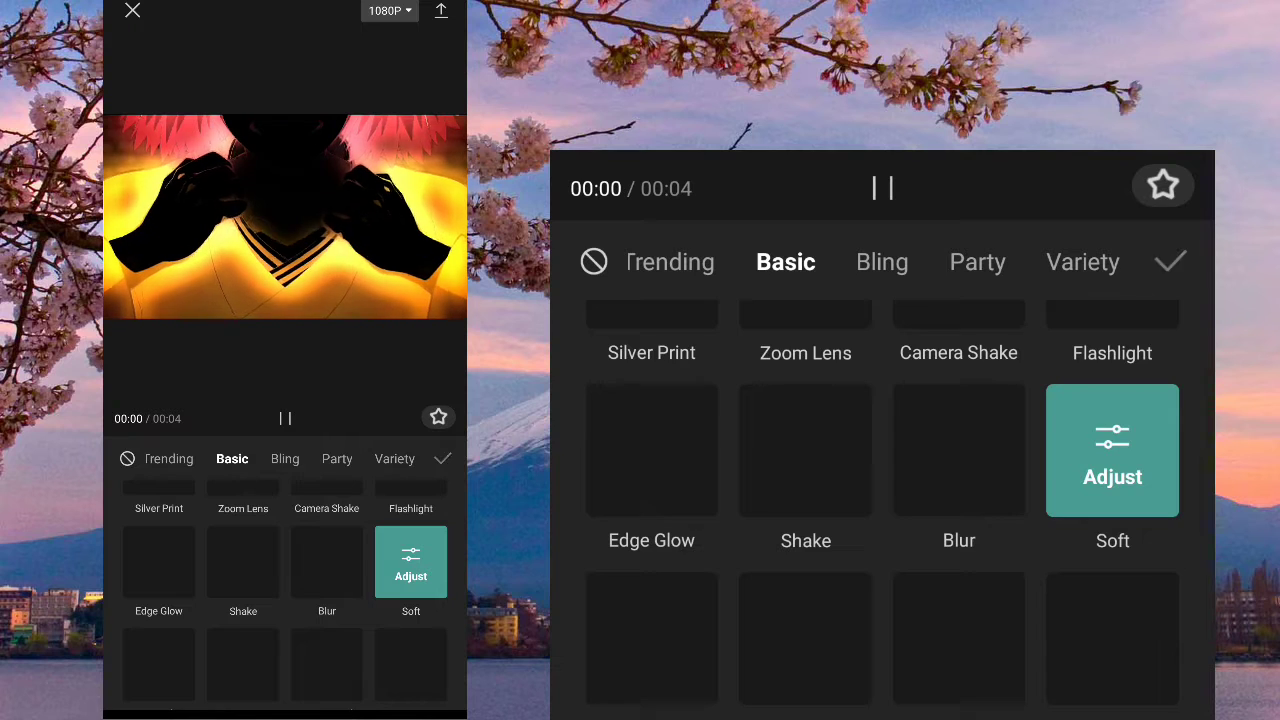
click(1170, 261)
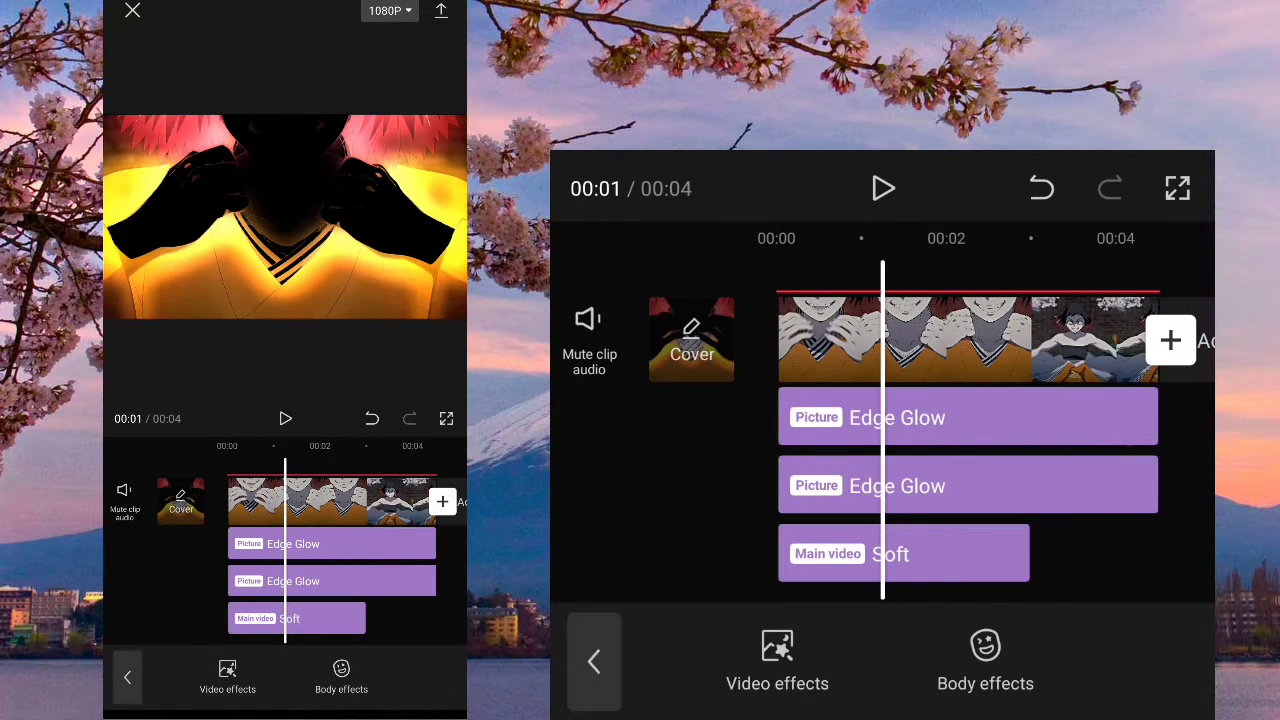
Adjust and confirm the Soft effect's soften strength
click(955, 553)
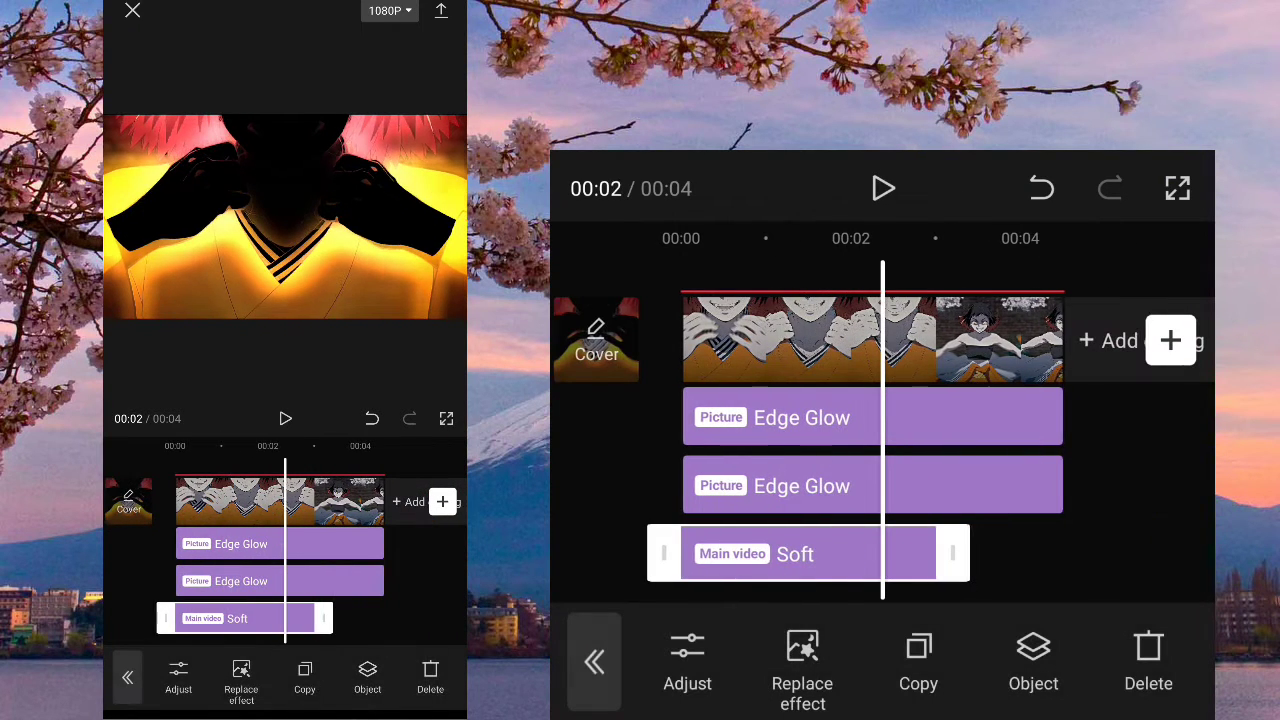
click(1140, 470)
drag(800, 470, 960, 470)
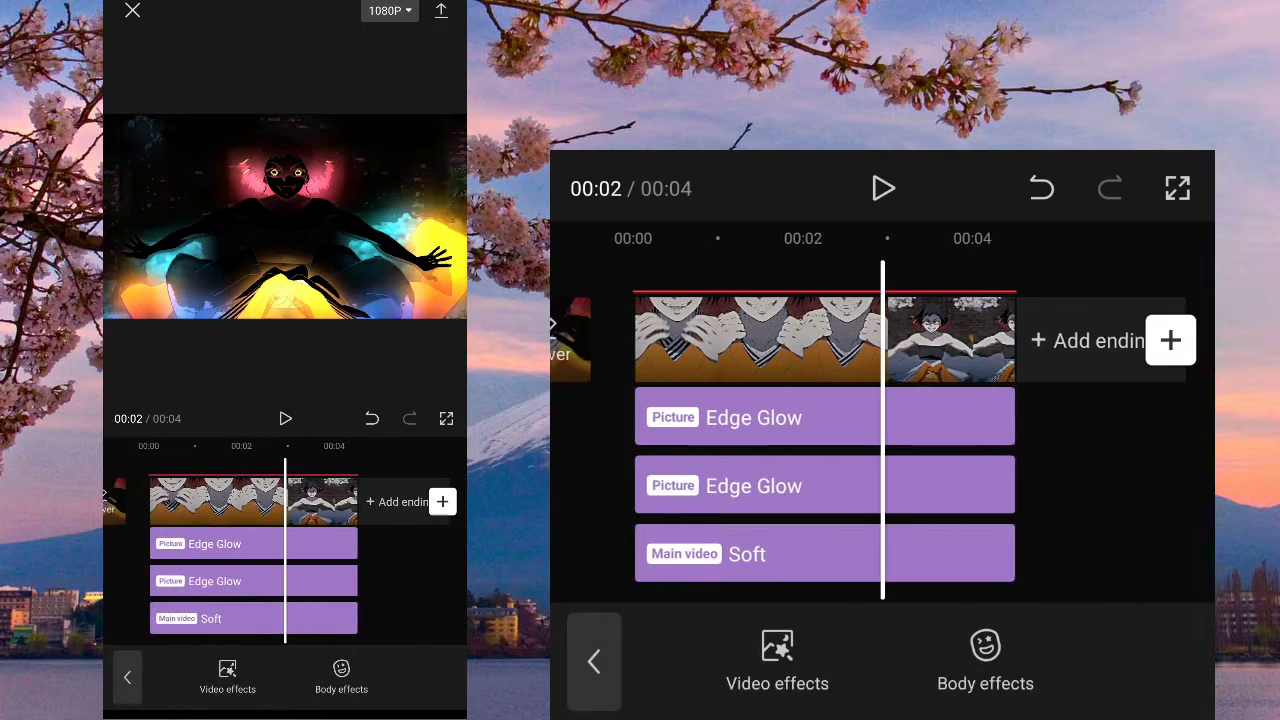
click(955, 553)
click(687, 665)
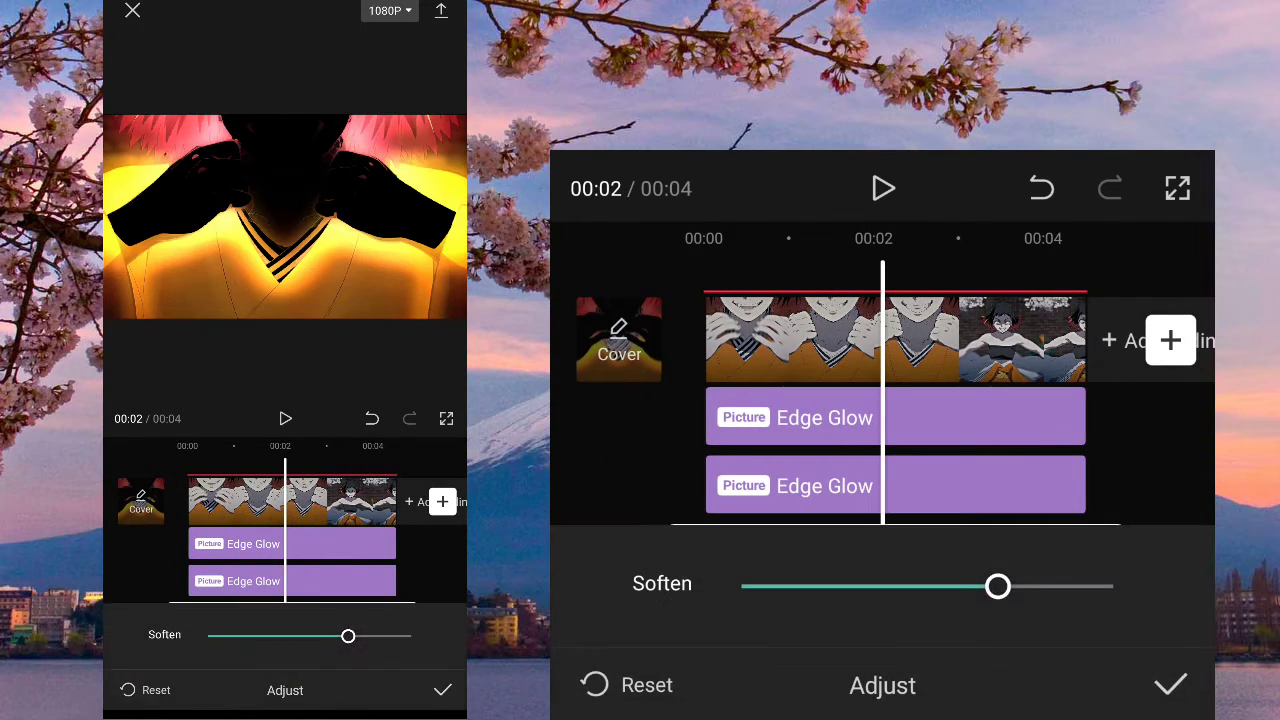
click(1170, 685)
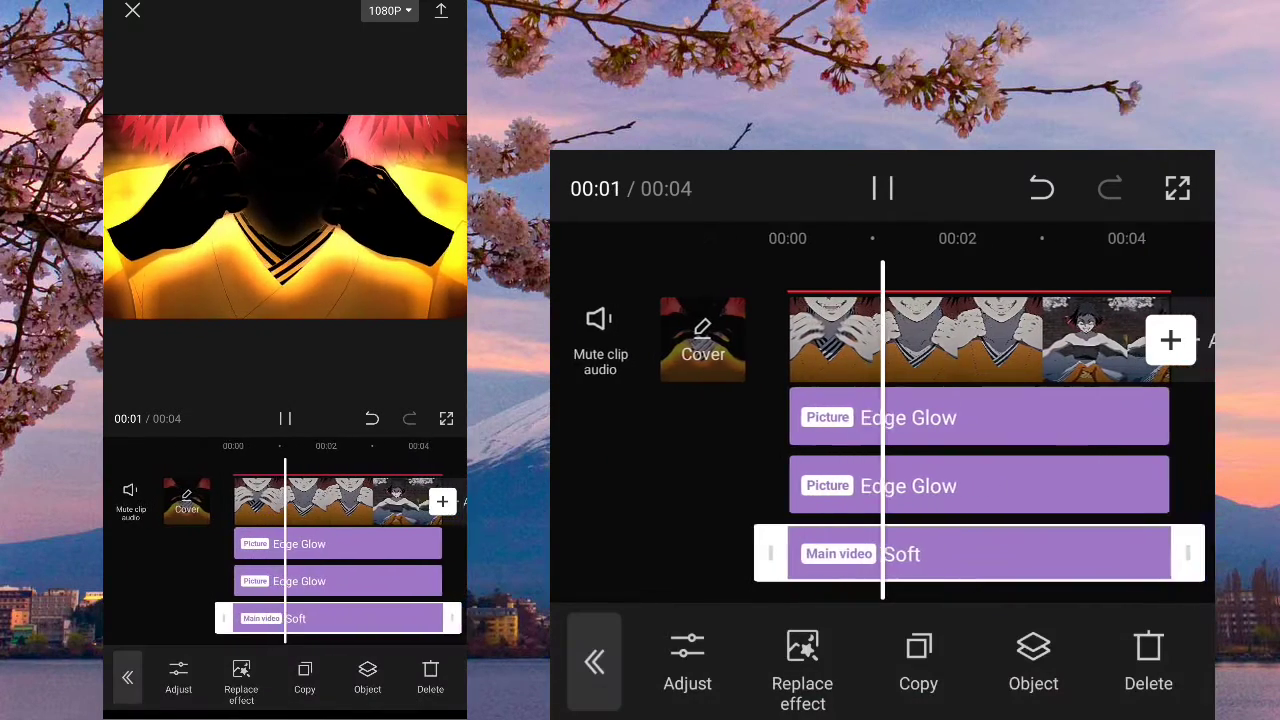
Switch the Soft effect's target to the overlay, then deselect the clip
click(1034, 672)
click(783, 505)
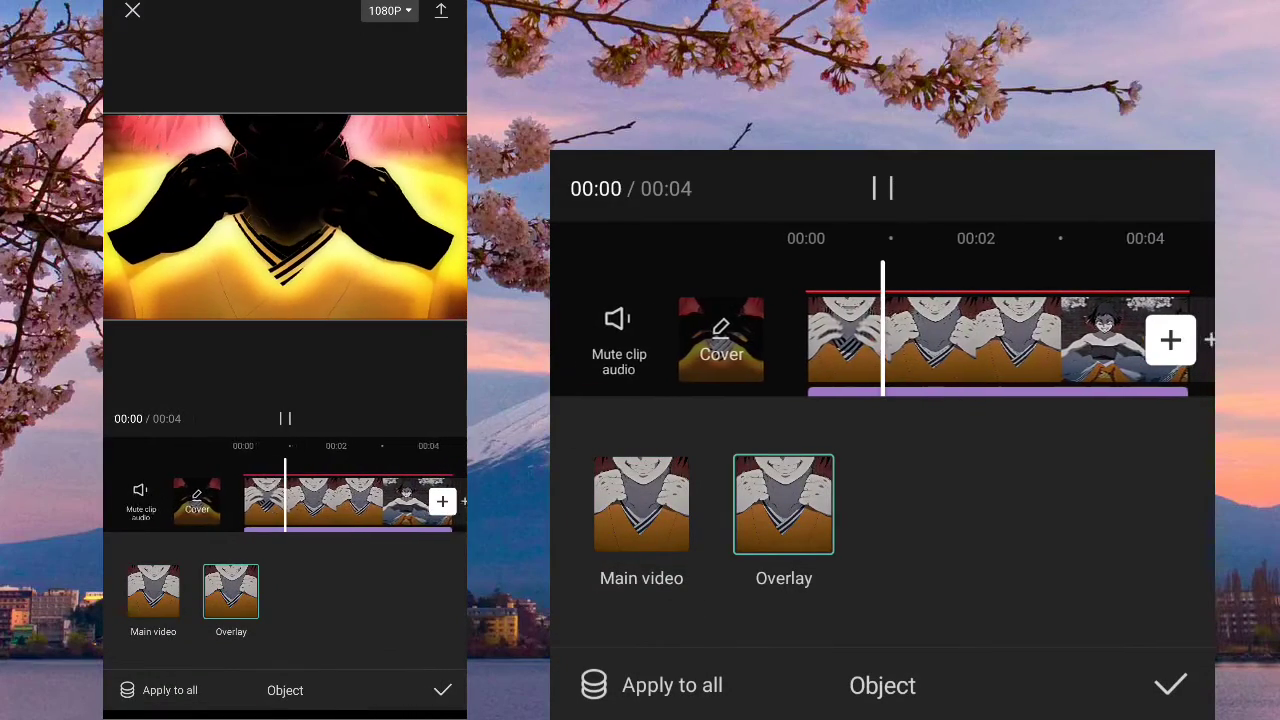
click(1170, 685)
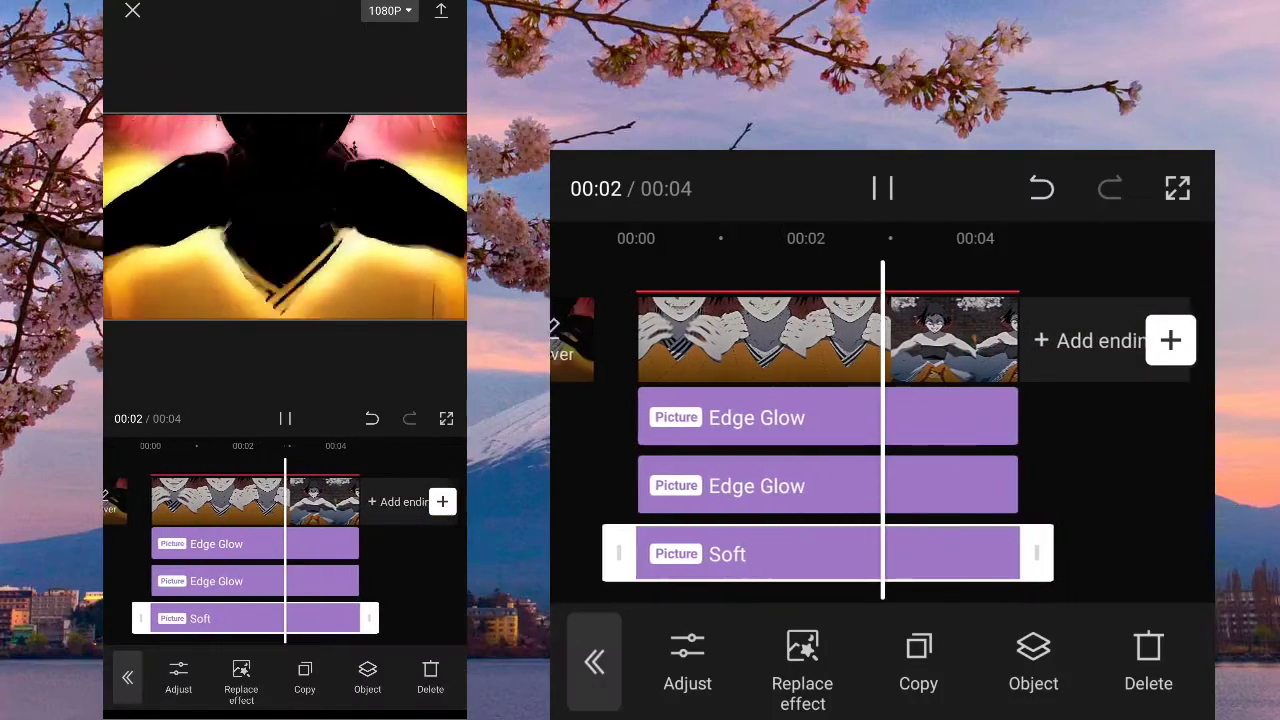
click(1100, 470)
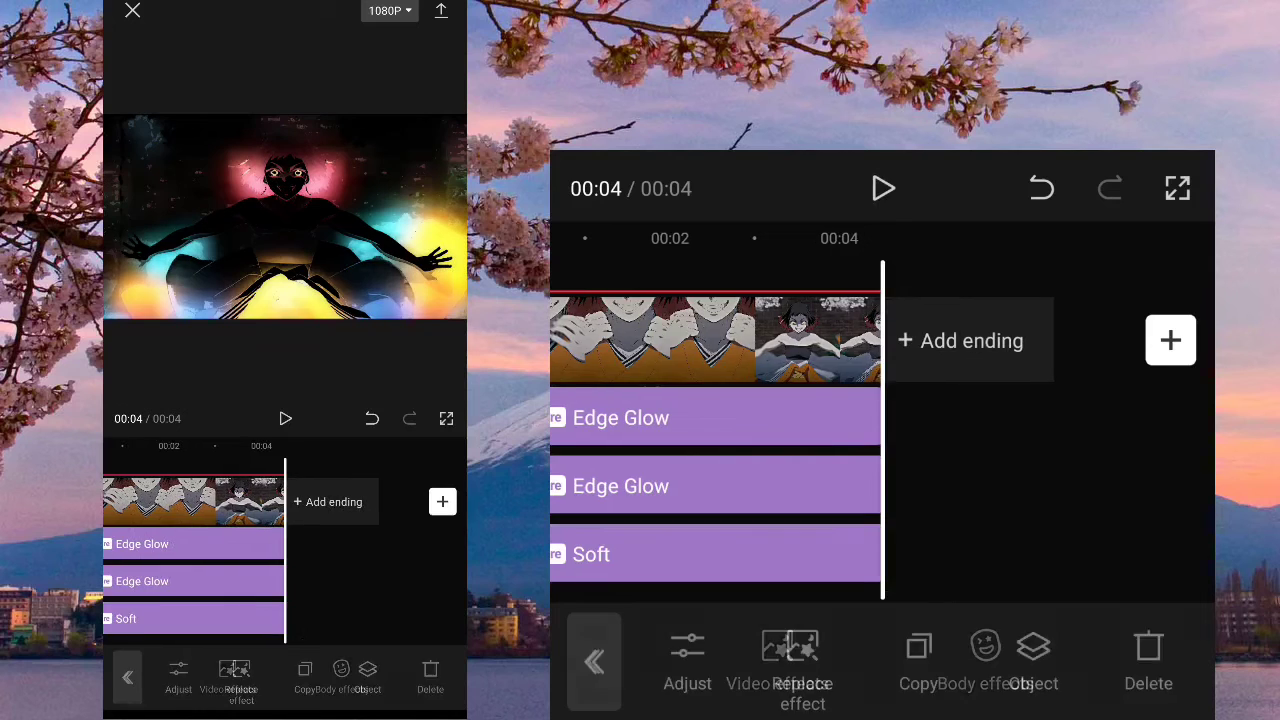
scroll(830, 430, left, 5)
scroll(880, 430, left, 5)
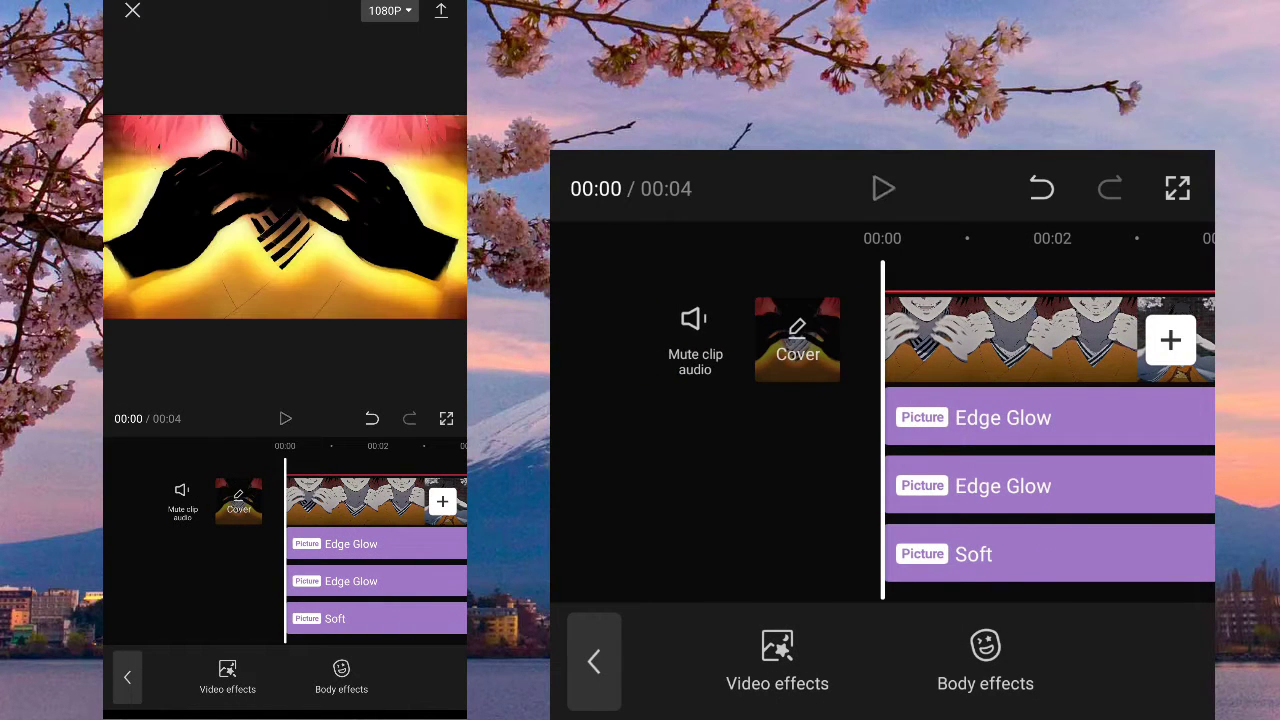
Preview the stacked effects, then select the main video clip
click(883, 188)
click(883, 188)
click(1000, 340)
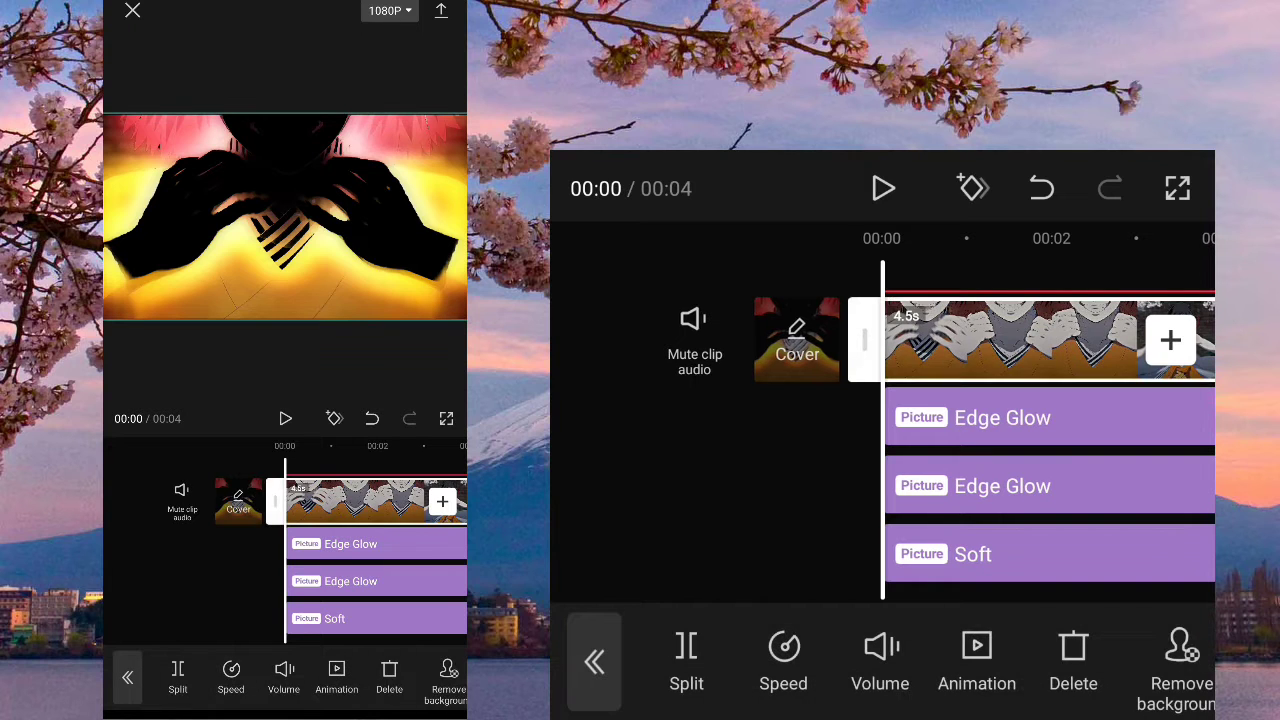
drag(1100, 660, 700, 660)
drag(1100, 660, 540, 660)
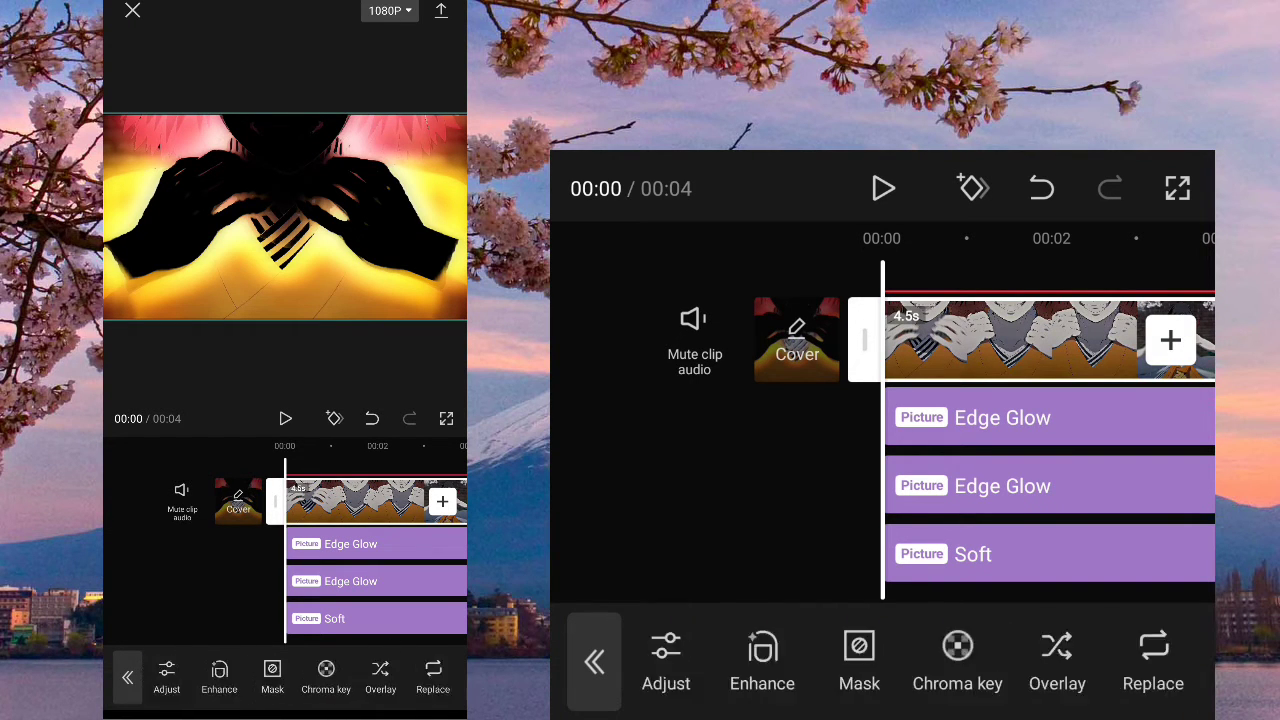
Raise the main clip's opacity to 100
click(980, 655)
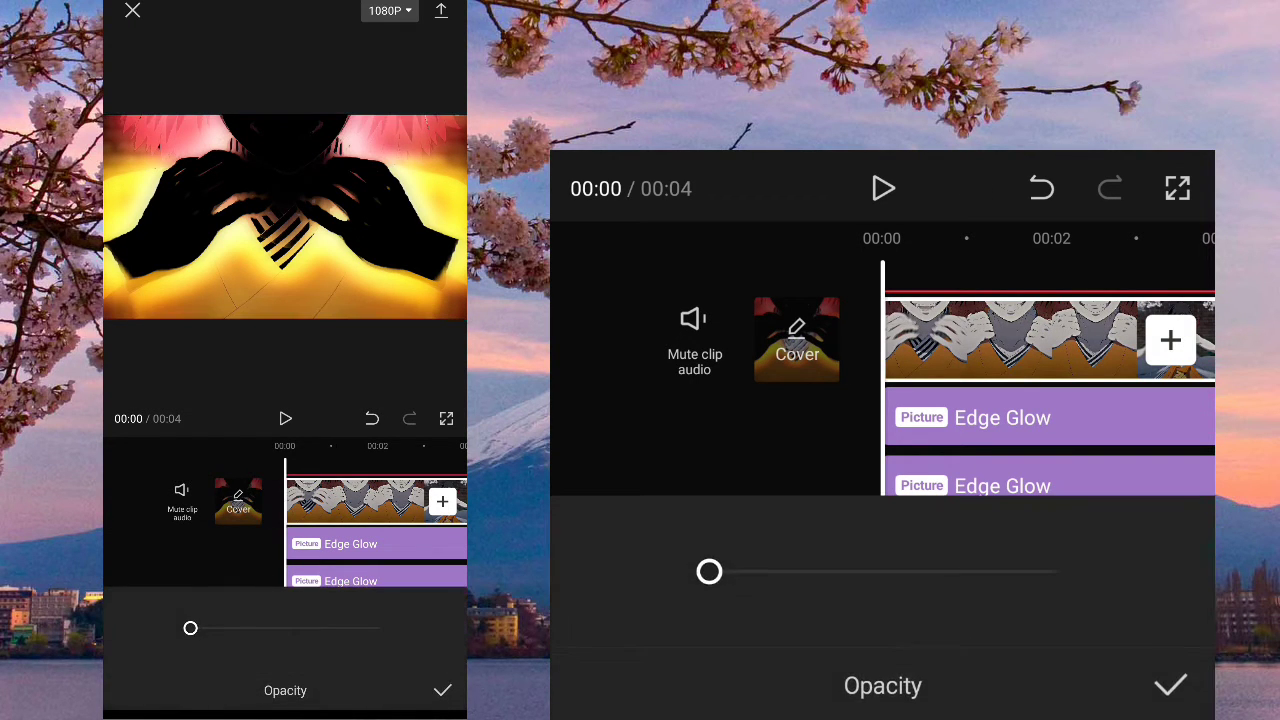
drag(709, 571, 1055, 571)
click(1170, 685)
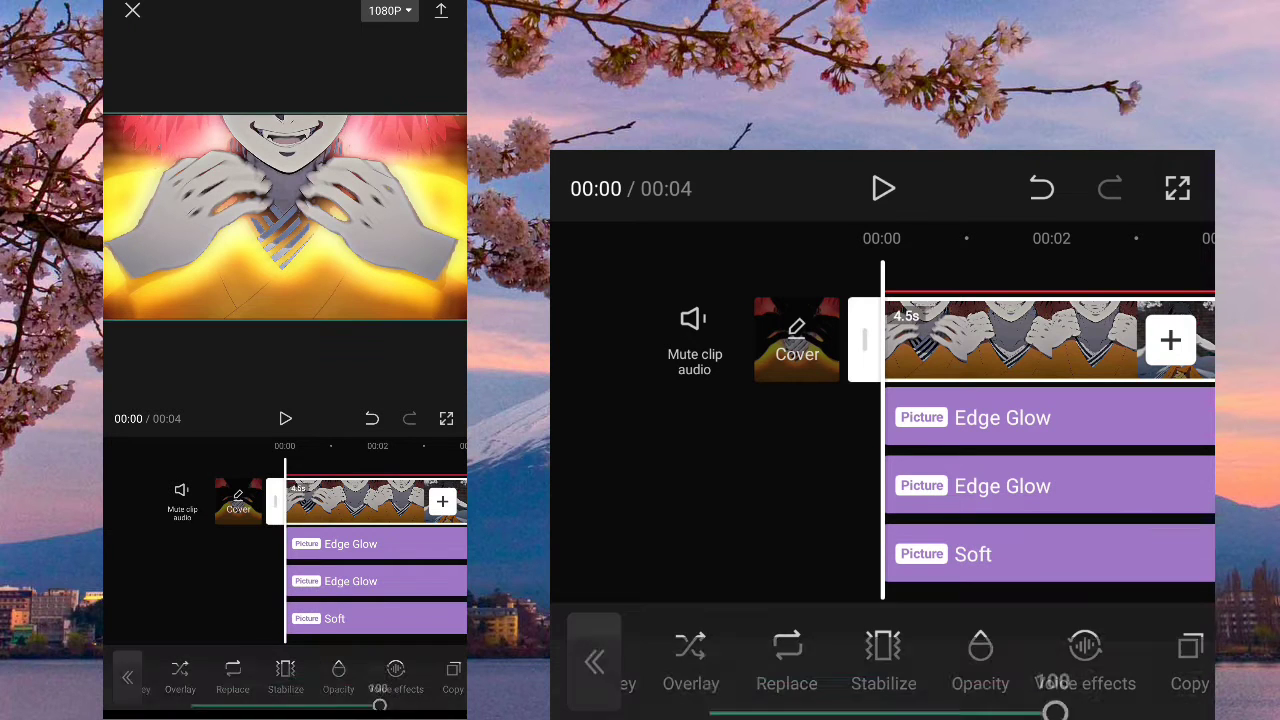
click(594, 663)
Play the edit from the start and rewind the playhead to the beginning
drag(1000, 450, 877, 450)
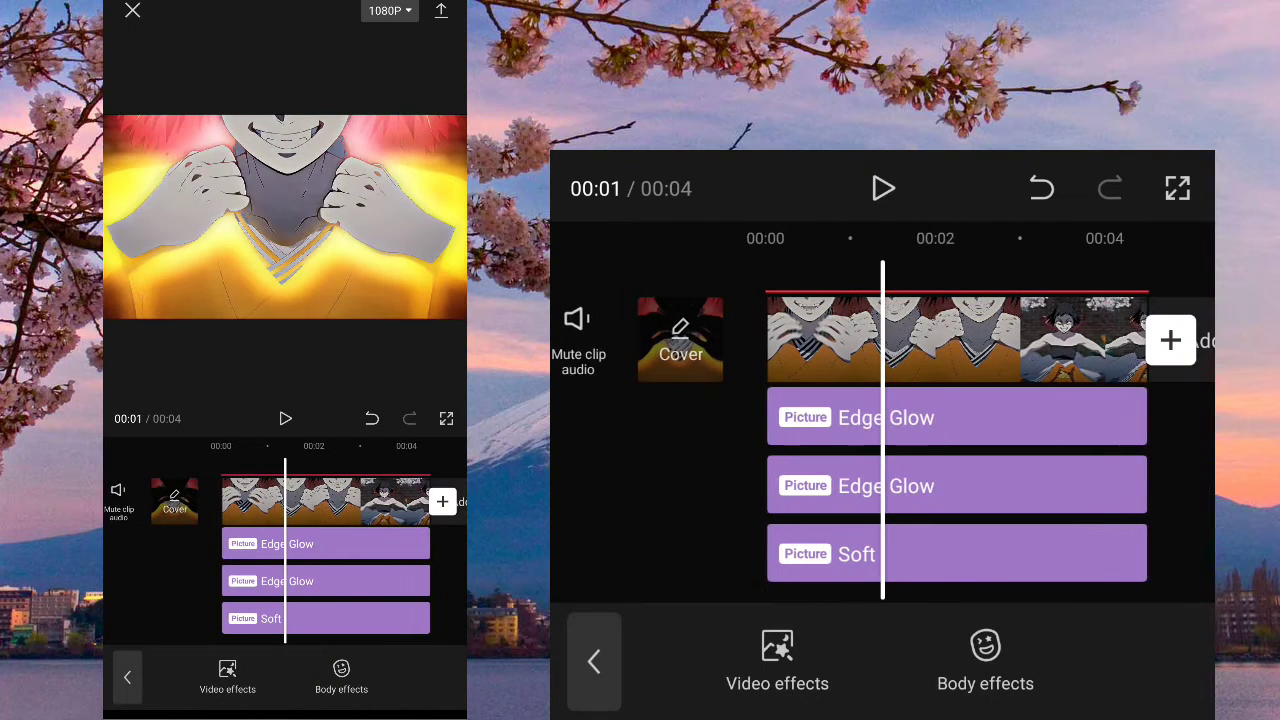
mouse_move(1000, 450)
mouse_down()
mouse_move(770, 450)
mouse_move(1040, 450)
mouse_up()
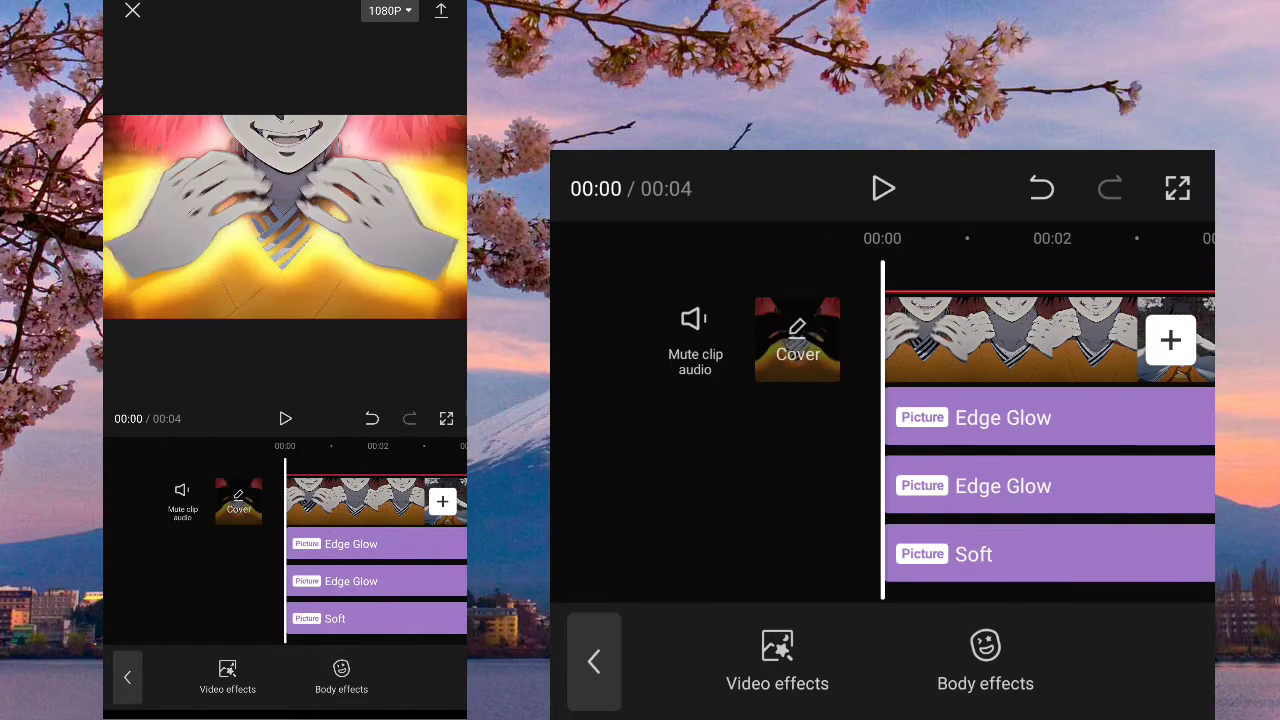
click(883, 188)
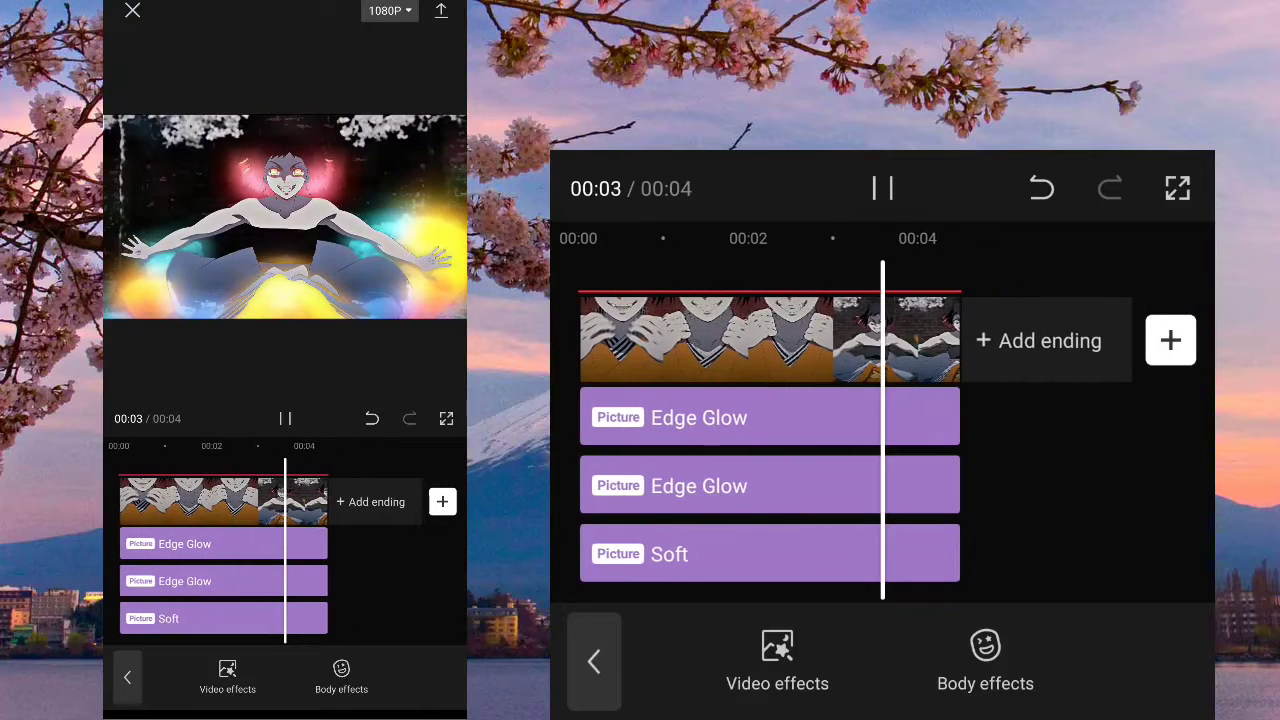
drag(700, 480, 1020, 480)
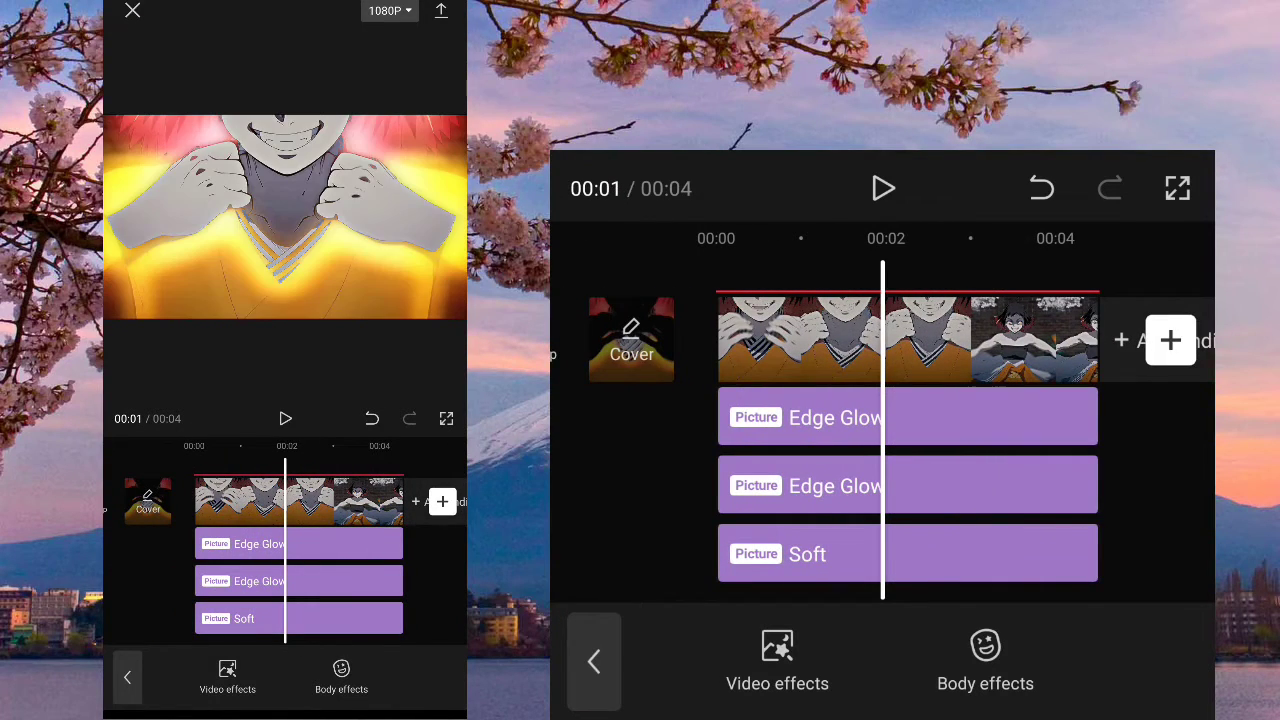
Apply the Conifer Cone filter at full strength to the anime clip
click(594, 661)
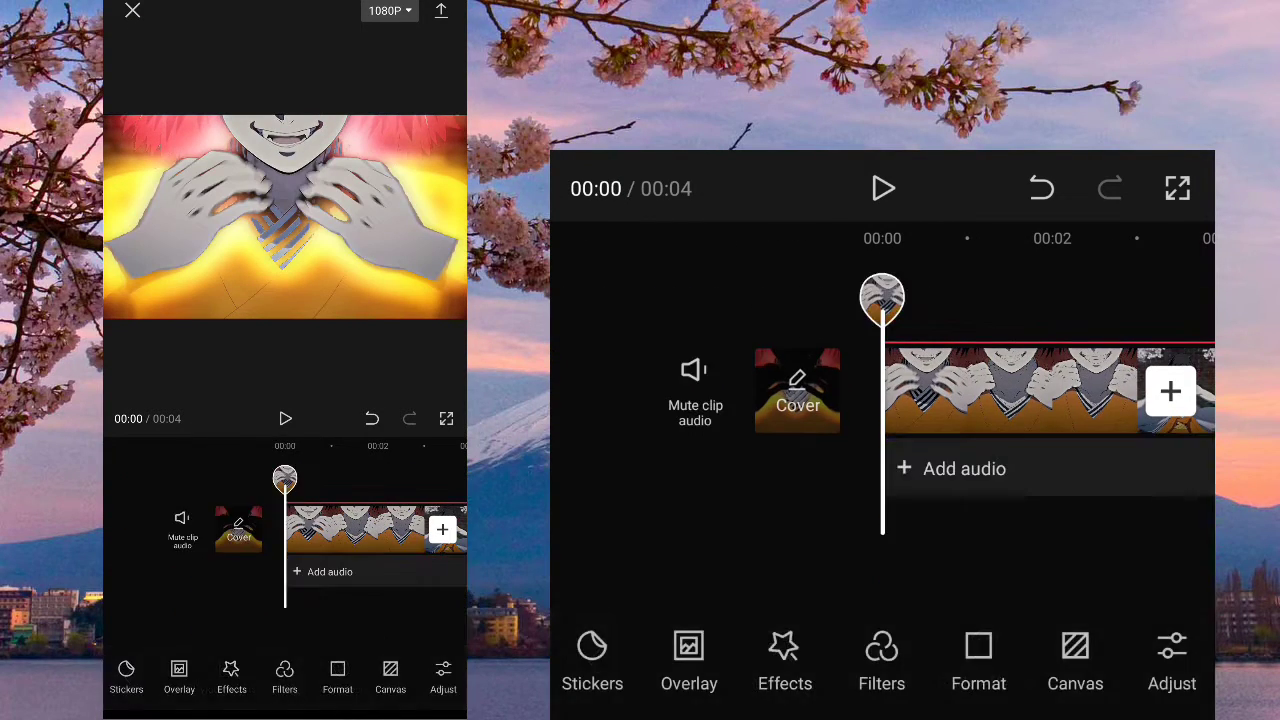
drag(1000, 390, 942, 390)
click(1000, 390)
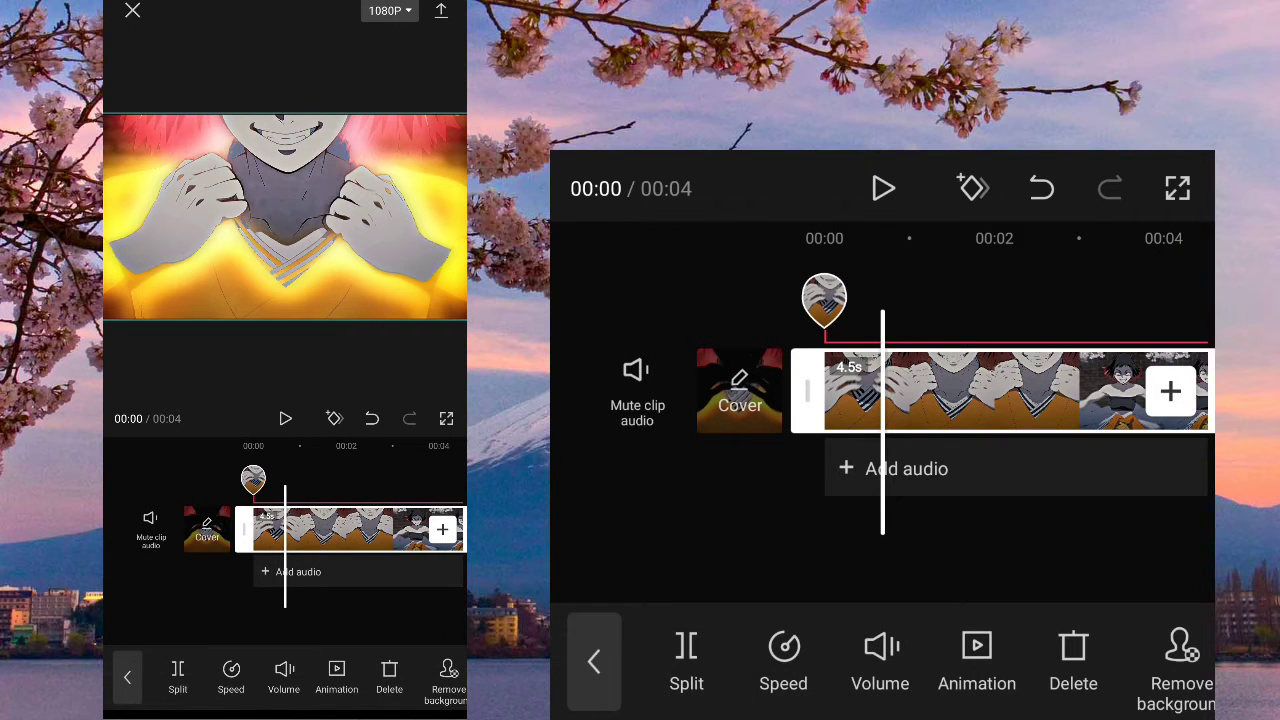
drag(1100, 660, 800, 660)
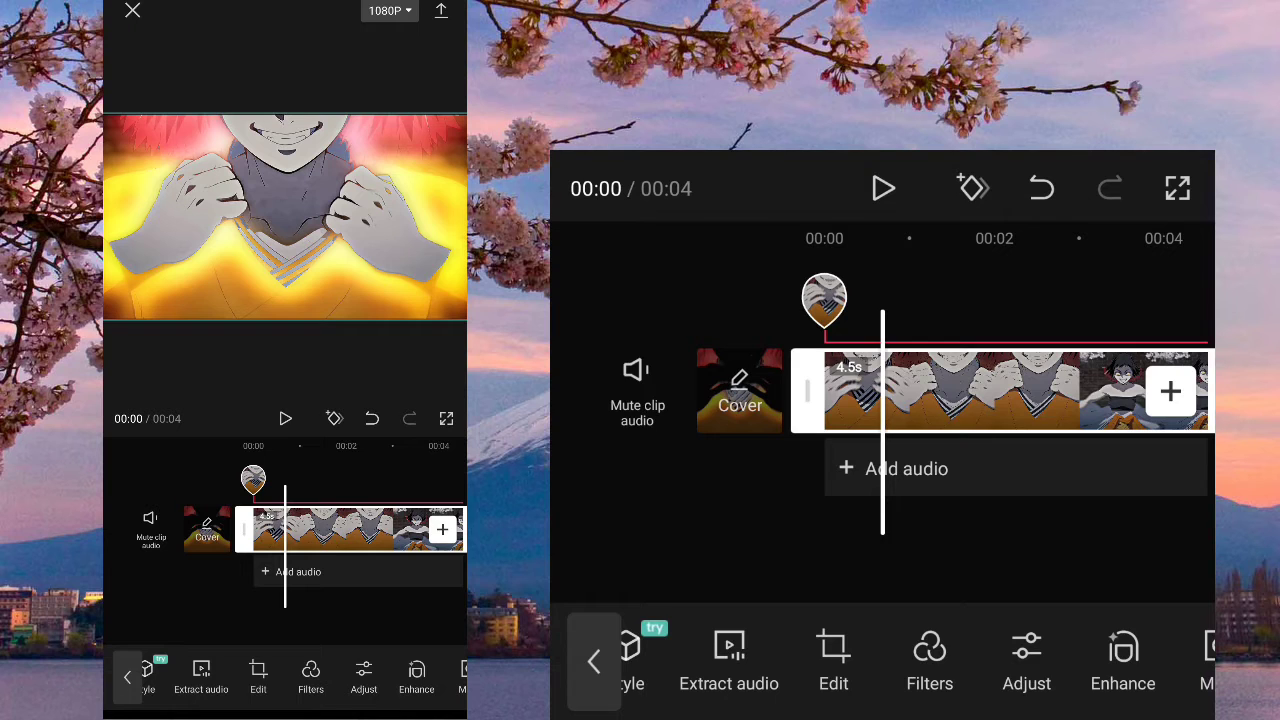
click(929, 660)
click(1030, 475)
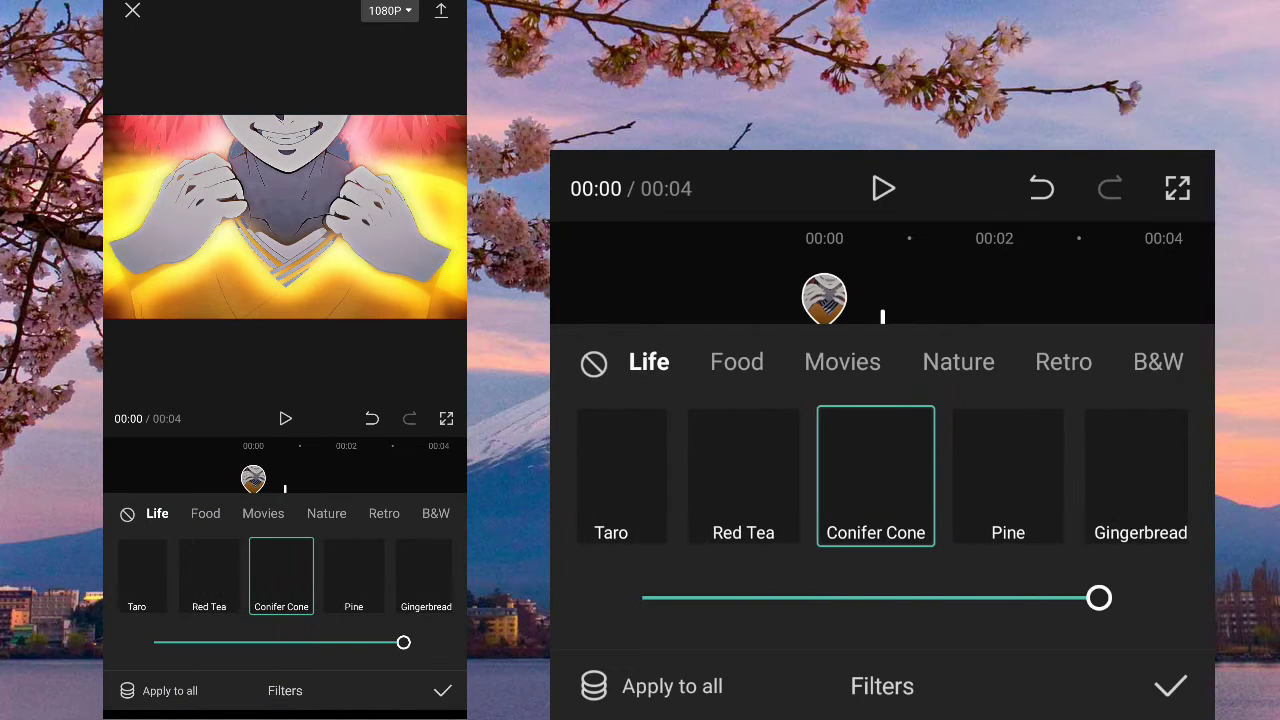
click(1170, 686)
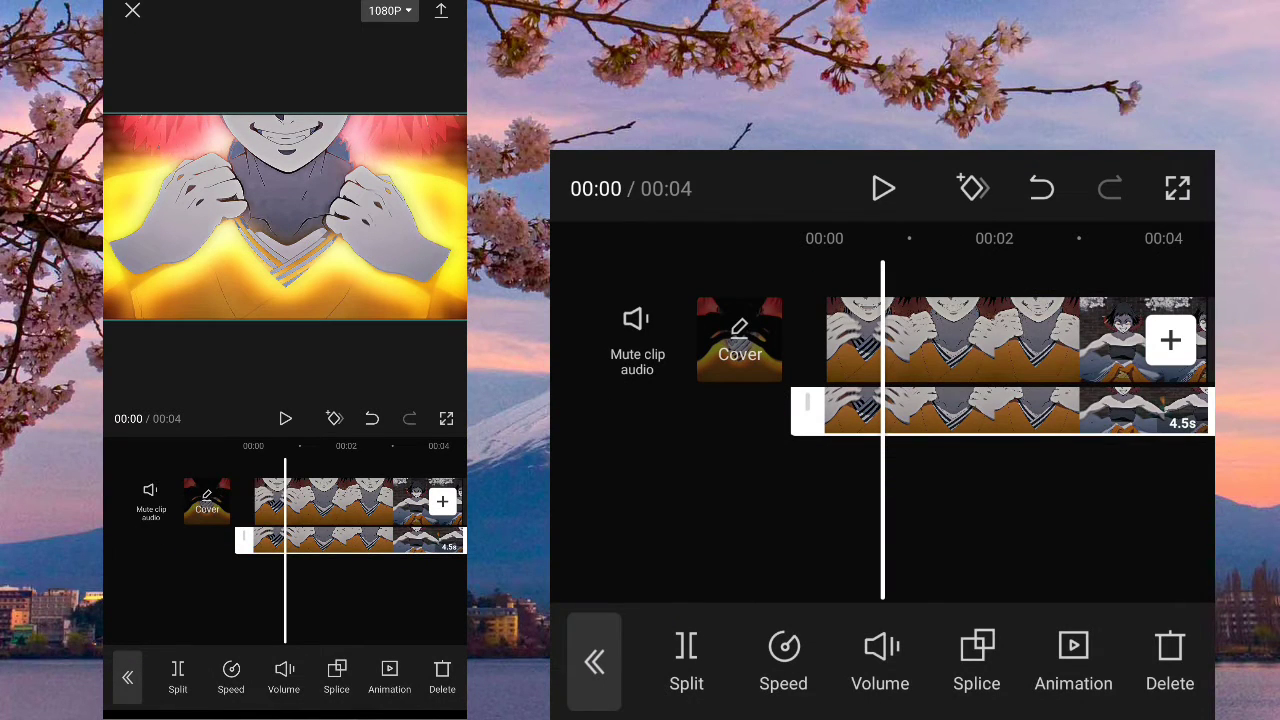
Apply Conifer Cone to the duplicate overlay copy as well
drag(1100, 660, 750, 660)
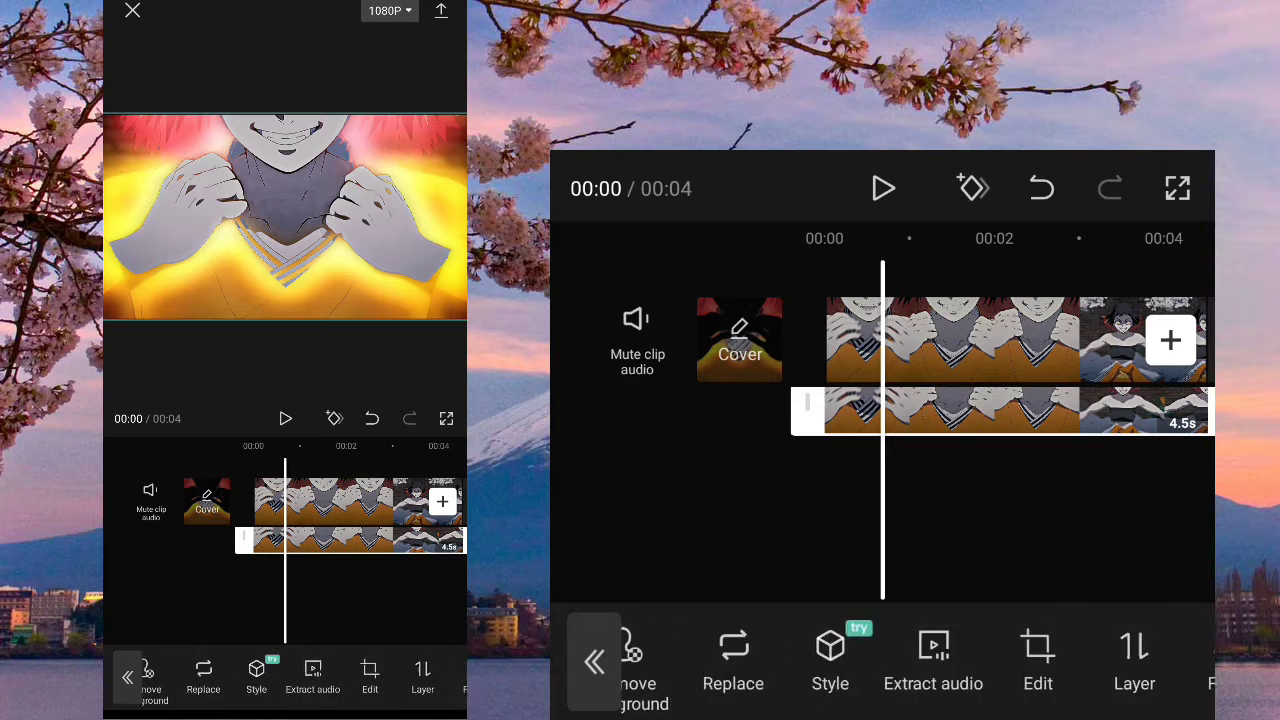
drag(1050, 660, 780, 660)
click(1033, 487)
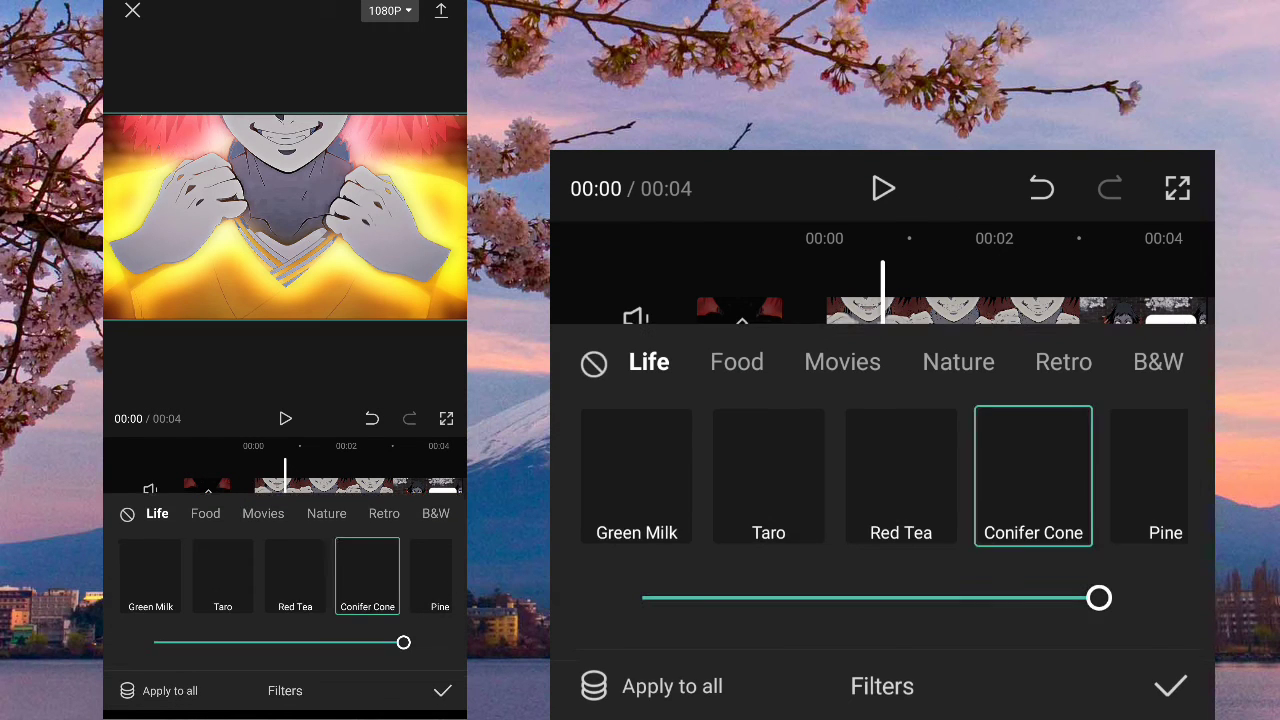
click(1170, 697)
click(1000, 520)
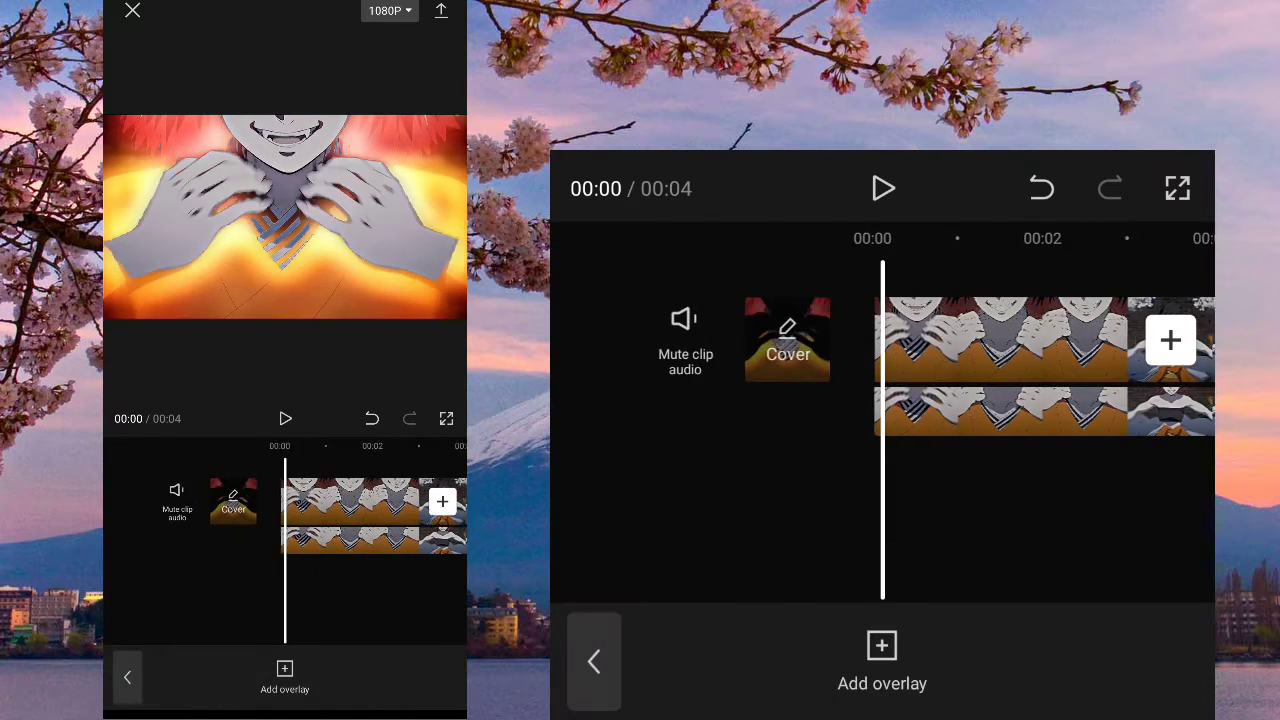
Play the preview to check the layered, Conifer Cone–filtered clips
click(883, 188)
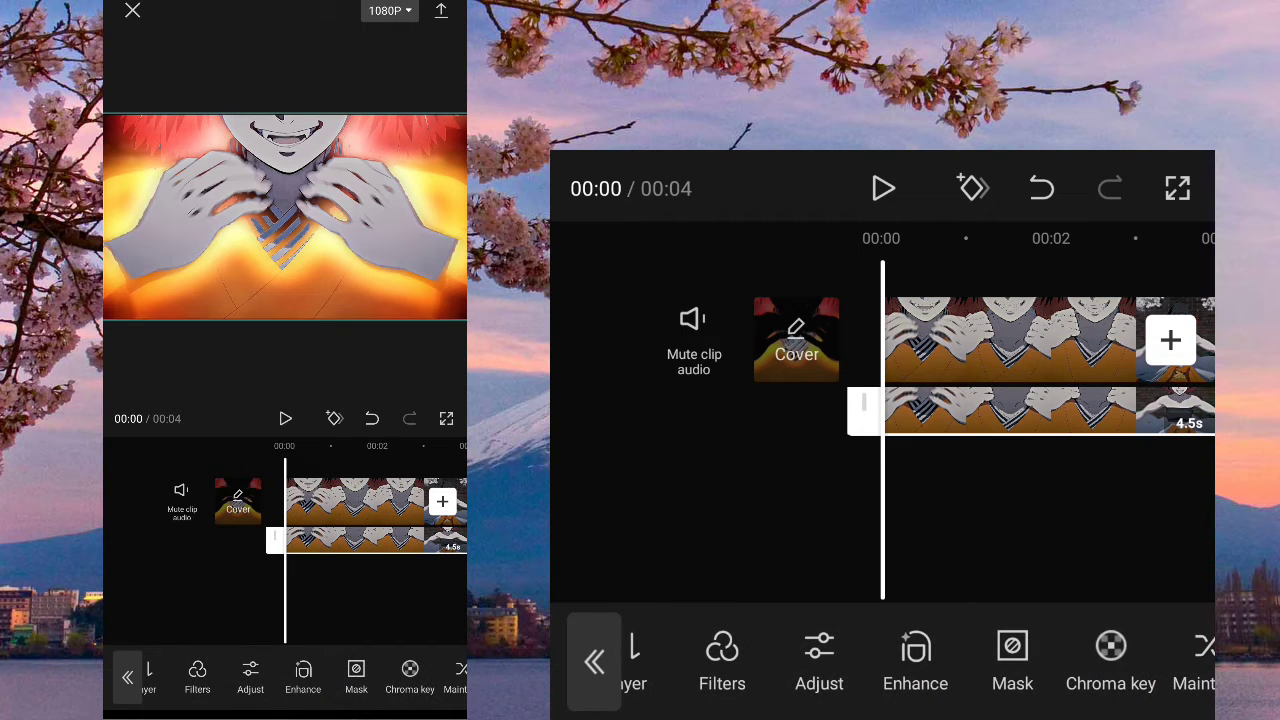
Apply a Filmstrip mask to the overlay, feather its edges and shift the band lower
click(1012, 646)
click(844, 531)
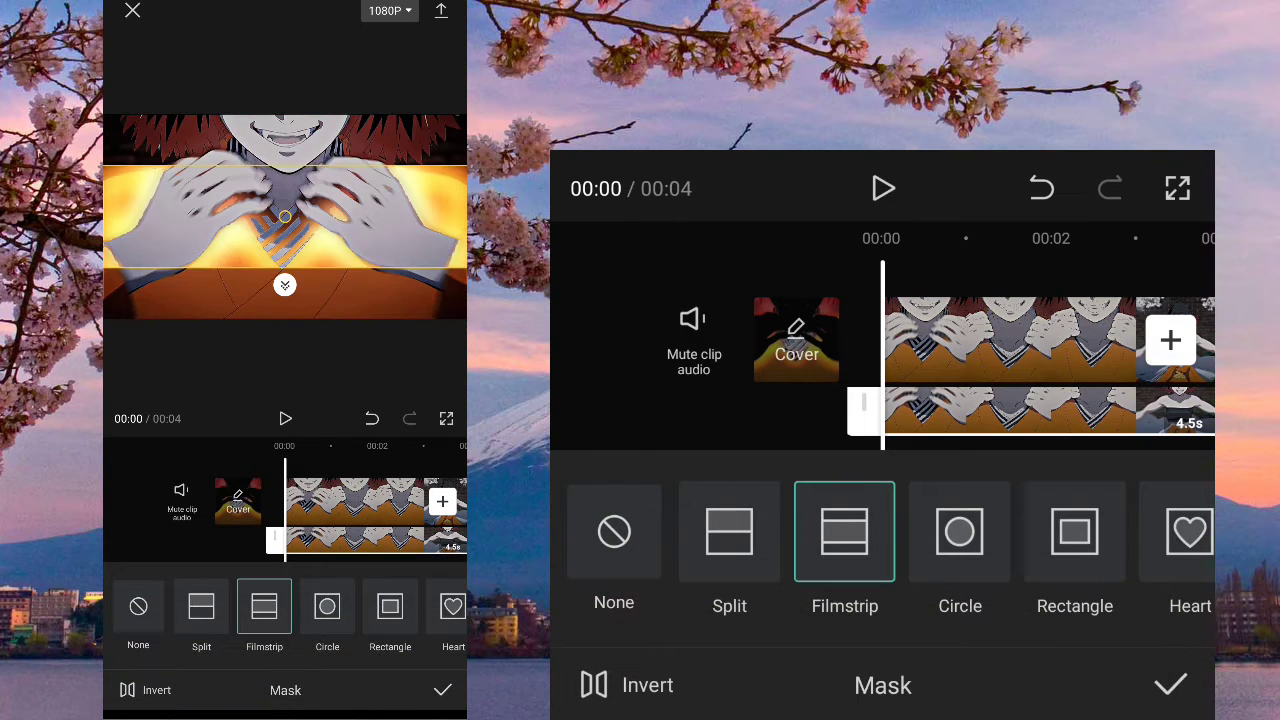
drag(284, 285, 284, 353)
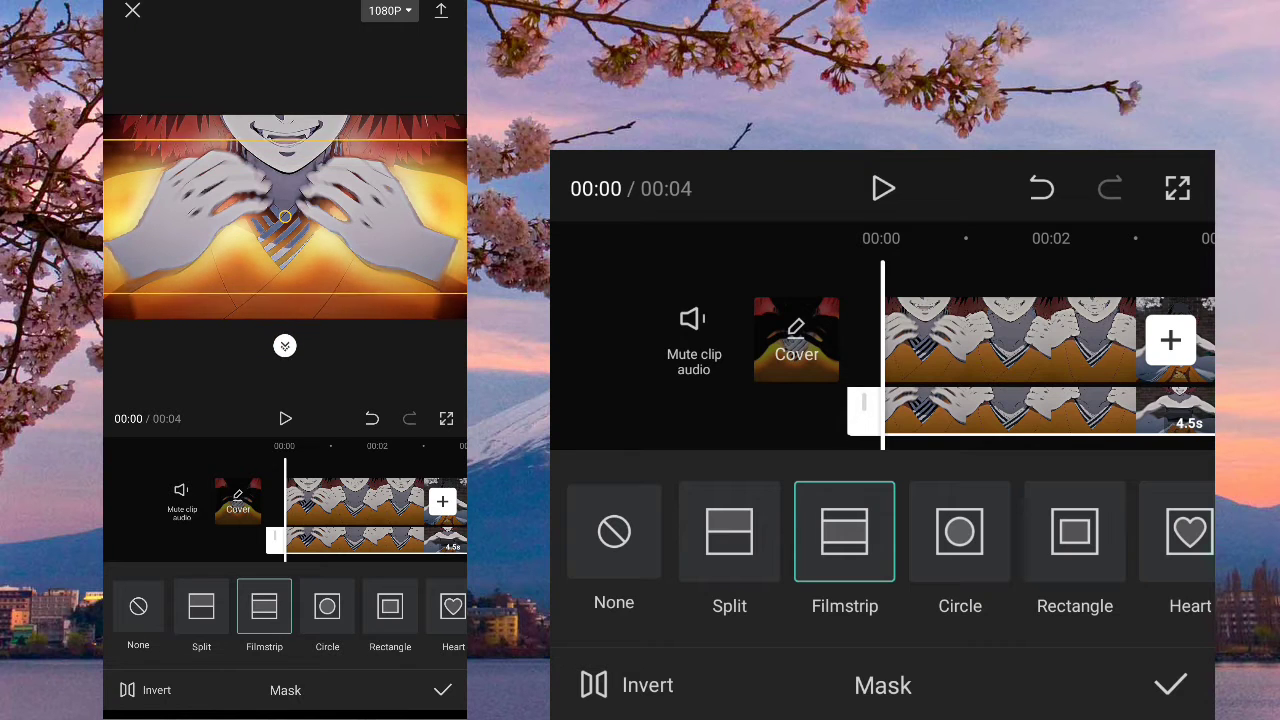
drag(390, 510, 262, 510)
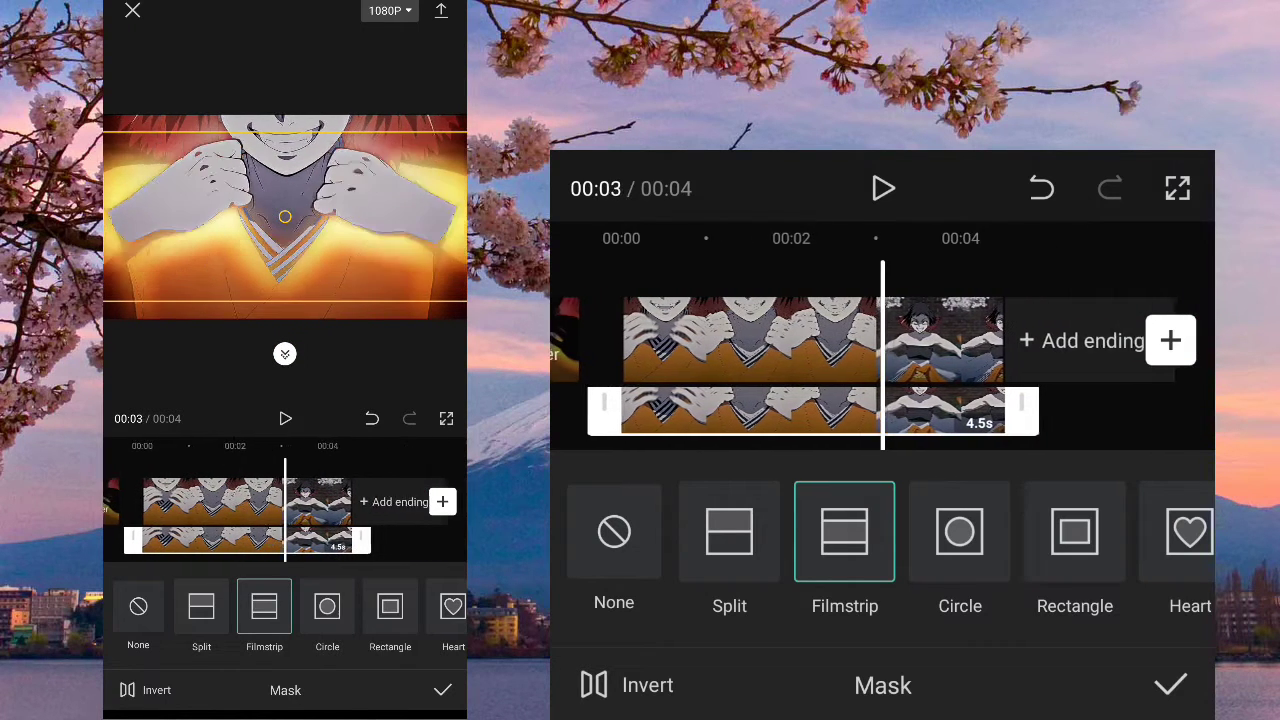
mouse_move(284, 216)
mouse_down()
mouse_move(281, 238)
mouse_move(283, 227)
mouse_up()
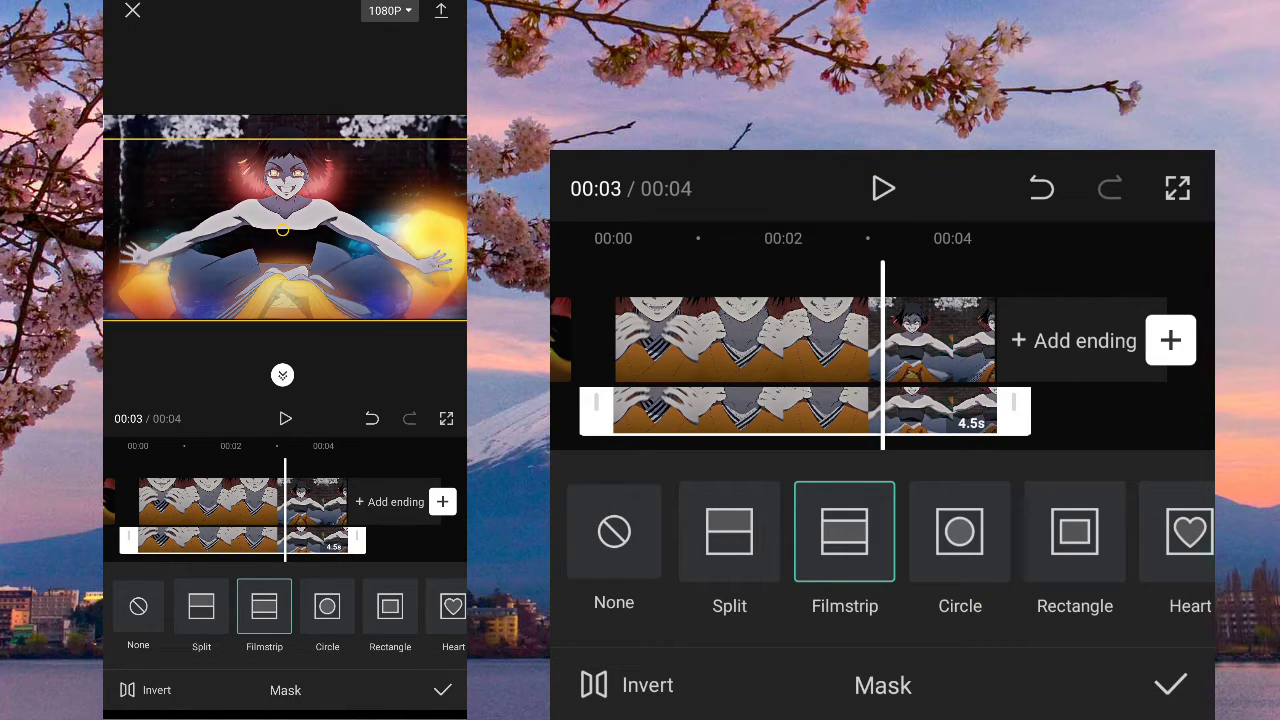
mouse_move(282, 375)
mouse_down()
mouse_move(282, 338)
mouse_move(282, 371)
mouse_up()
click(1170, 685)
On the duplicate overlay, apply Chroma key using the character's face colour as the key colour
click(740, 340)
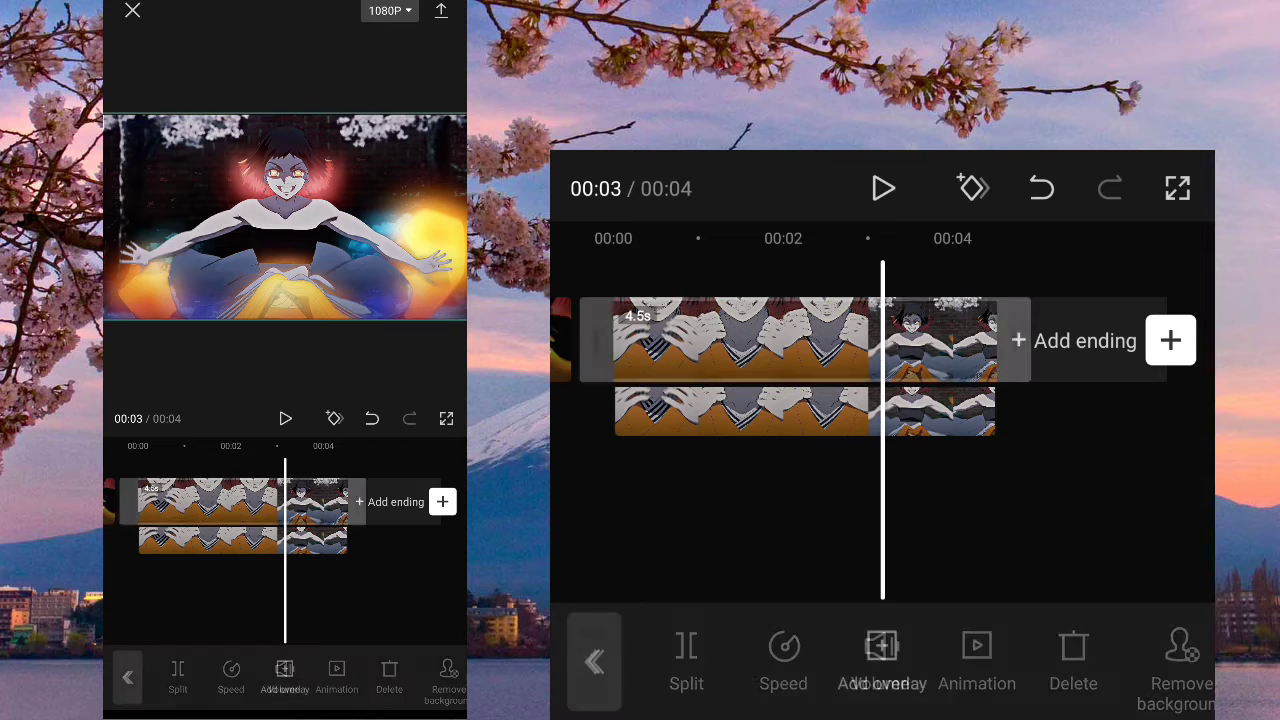
drag(1050, 660, 700, 660)
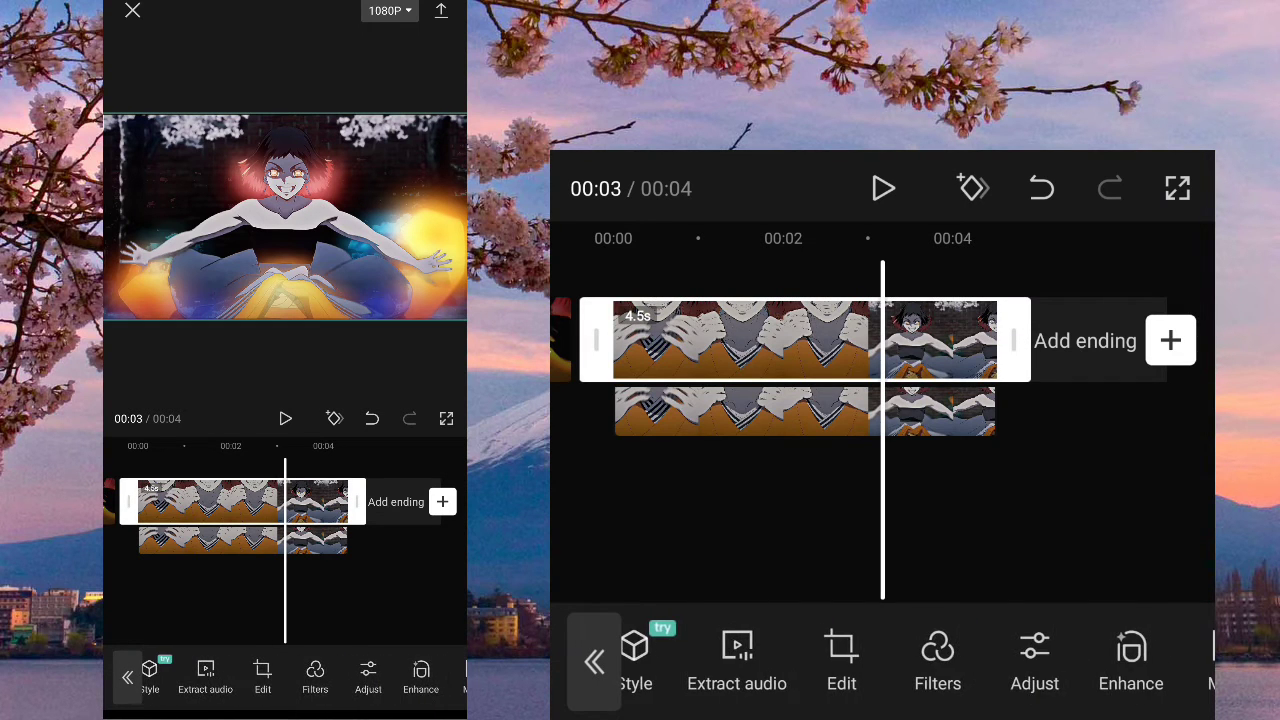
click(740, 420)
drag(1100, 660, 700, 660)
drag(1100, 660, 700, 660)
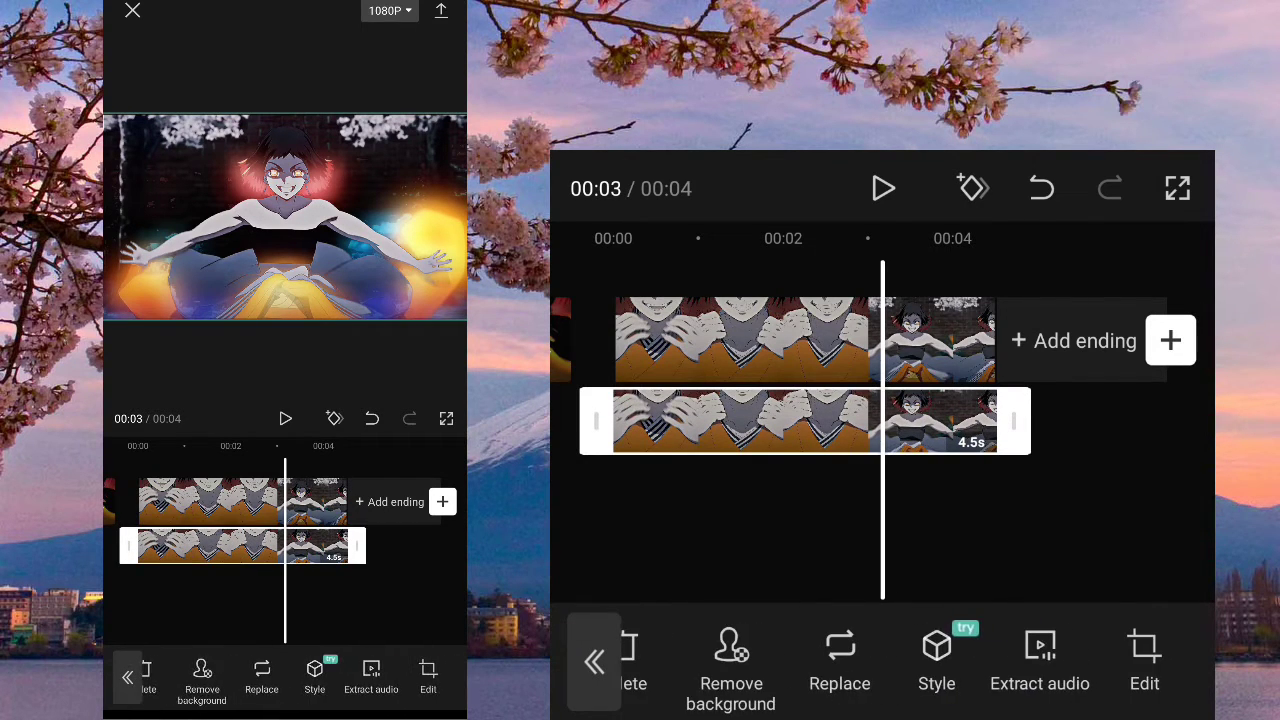
drag(1100, 660, 700, 660)
click(1091, 650)
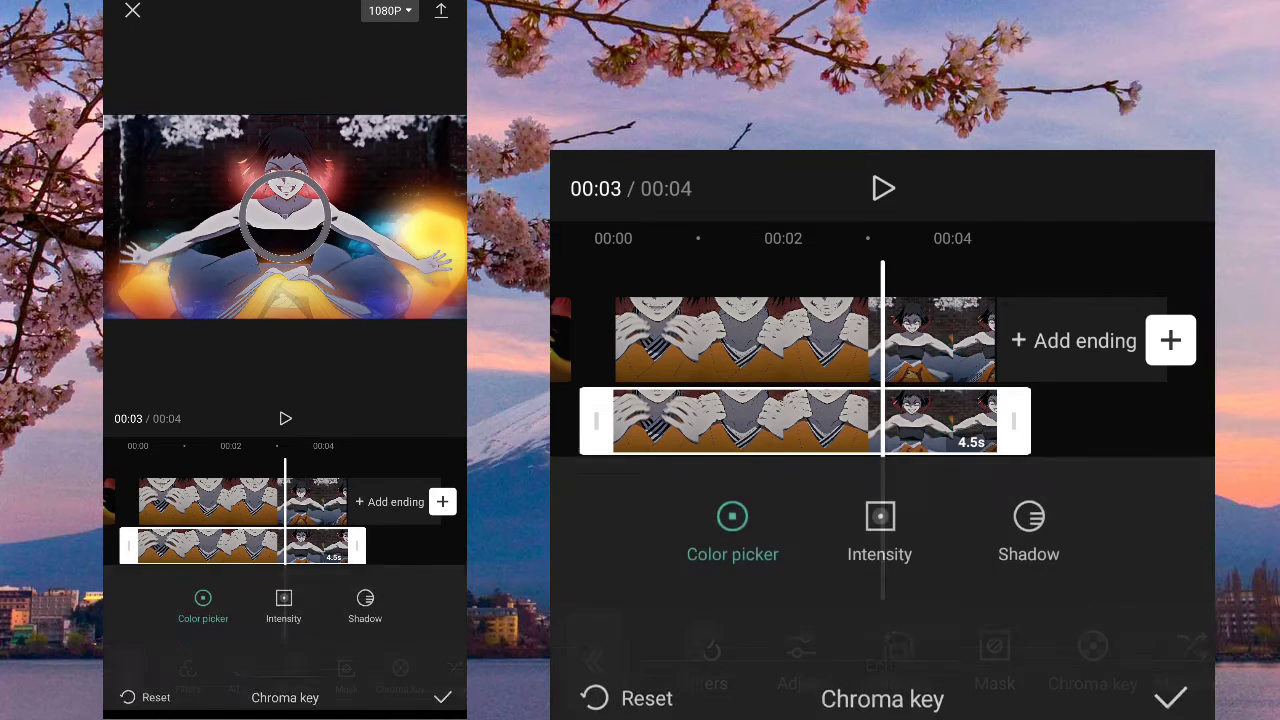
drag(285, 215, 285, 205)
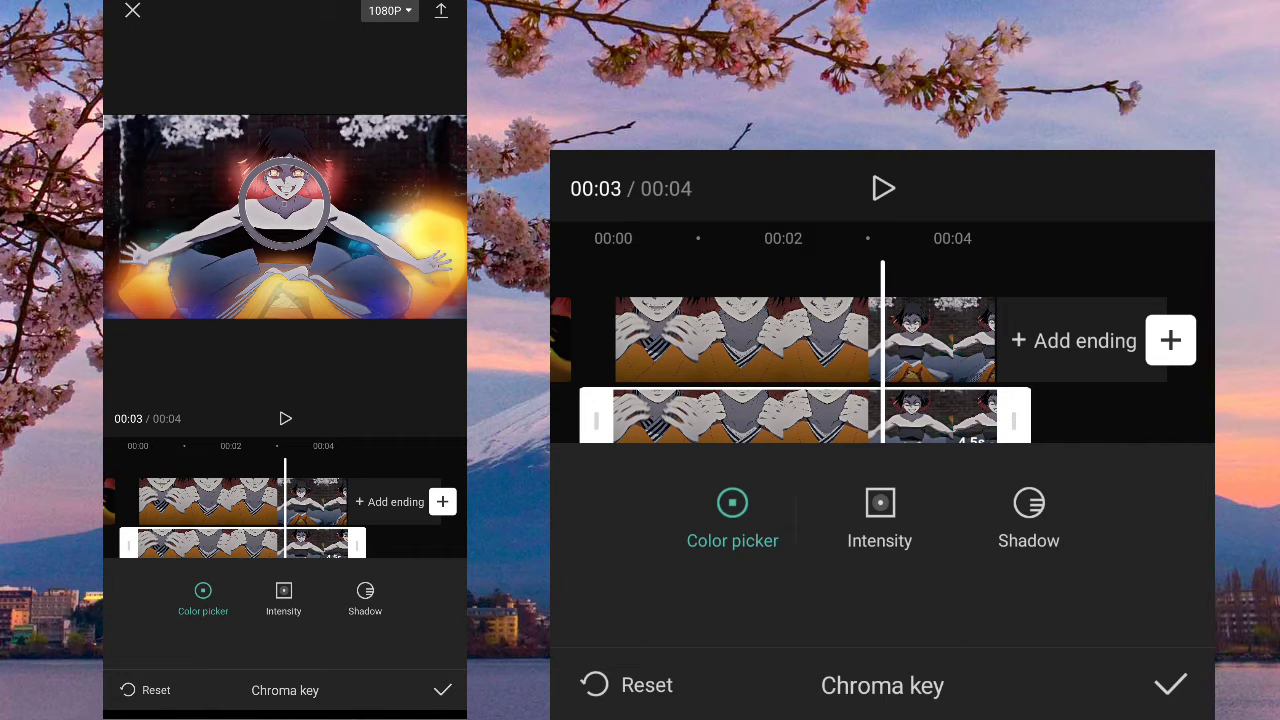
click(1170, 685)
click(594, 660)
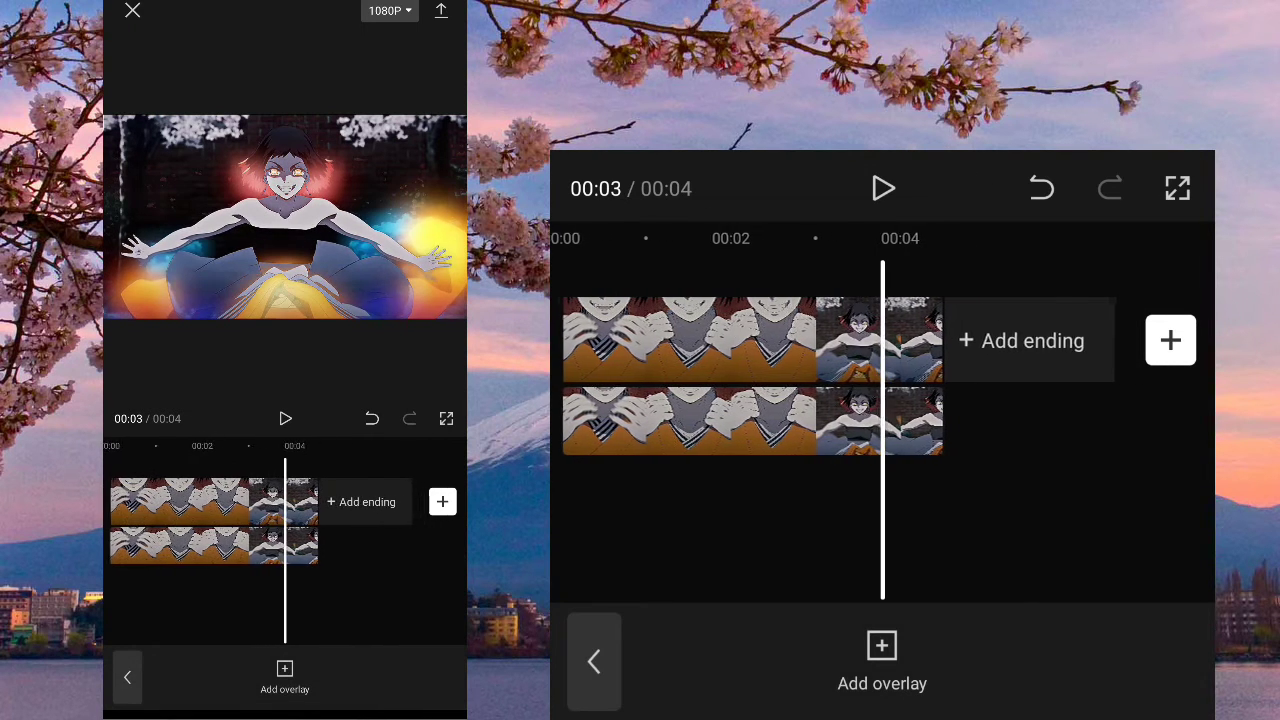
click(882, 188)
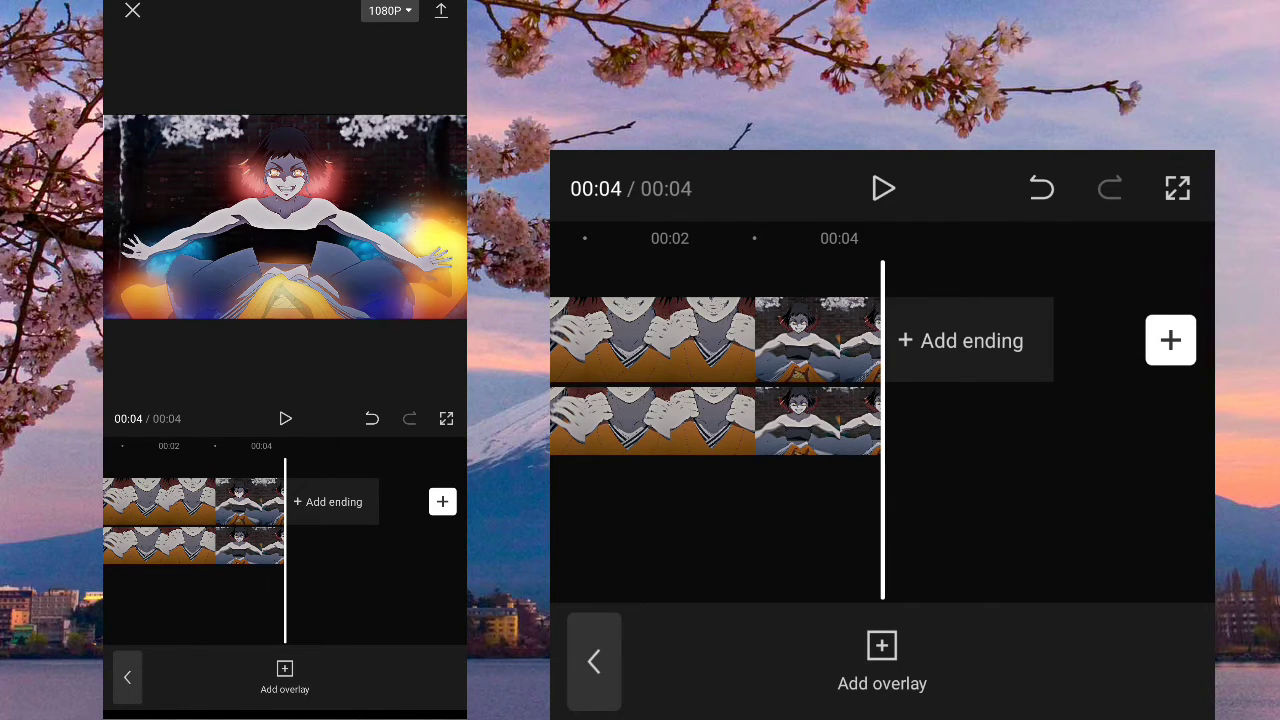
scroll(882, 376, left, 10)
scroll(882, 376, right, 5)
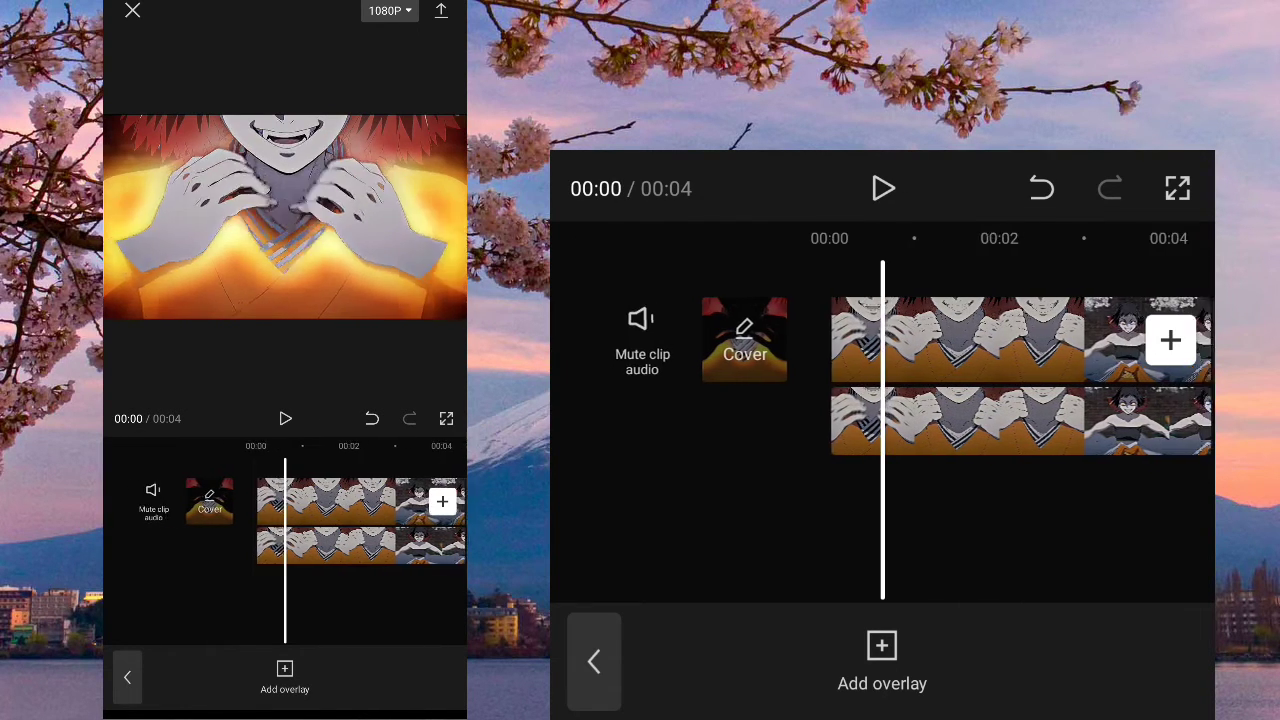
scroll(882, 376, right, 5)
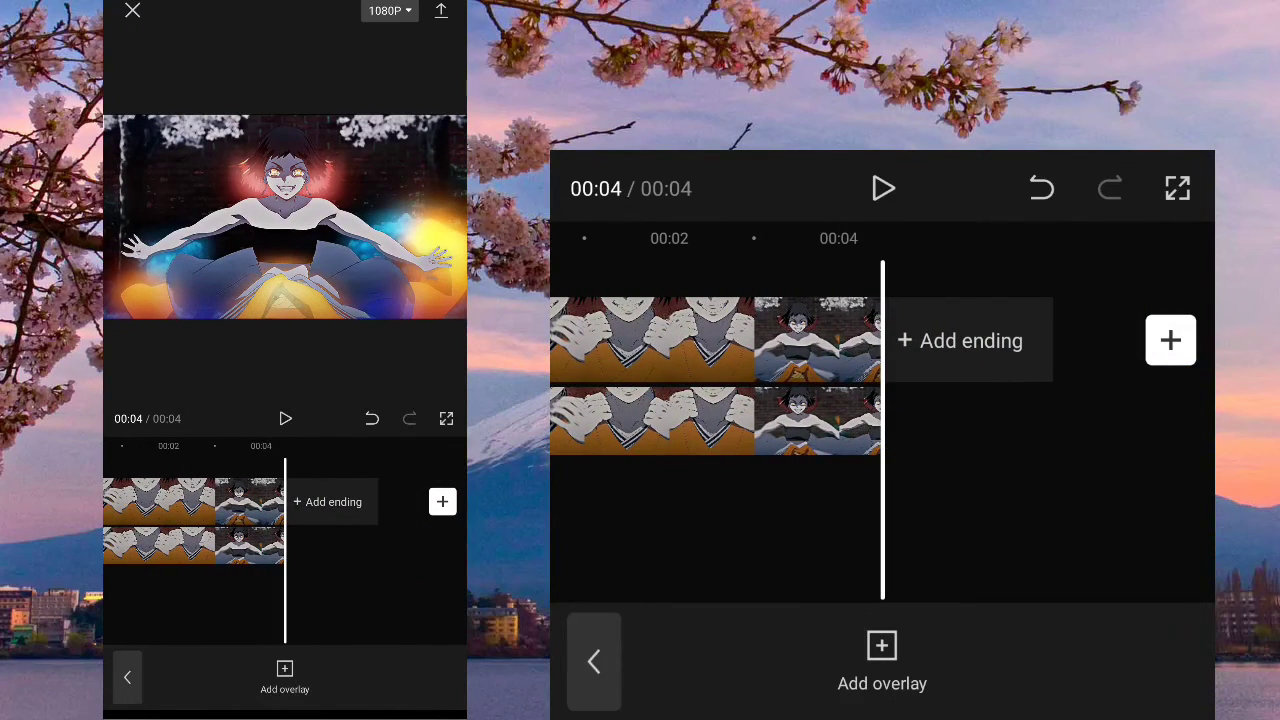
Export the finished 4-second layered anime project as a video
click(440, 10)
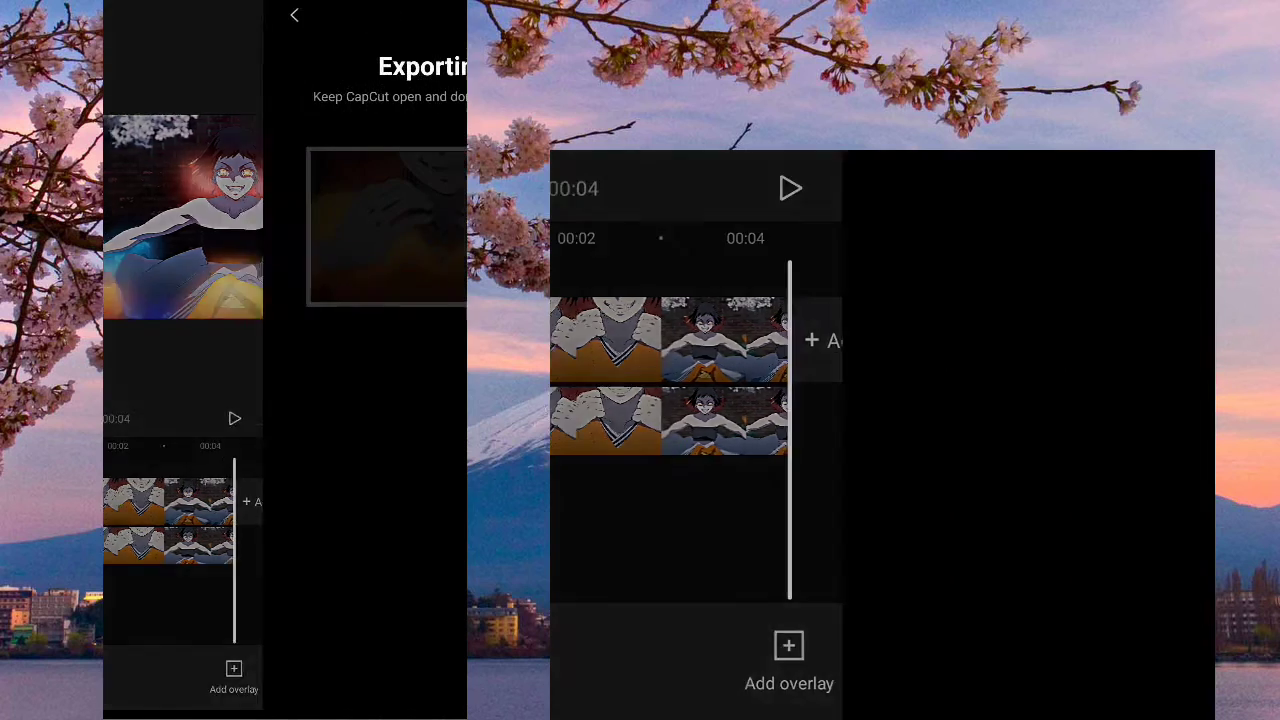